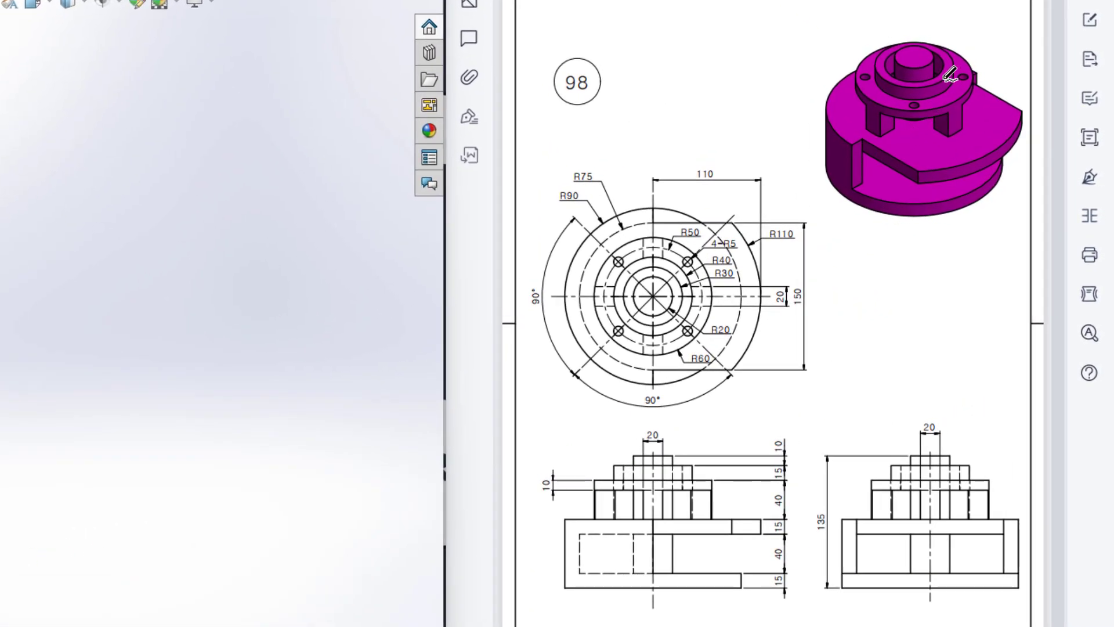
Step: Loop red ink around the isometric model and the views, then undo those marks
{"action": "mouse_move", "coordinate": [950, 40]}
{"action": "left_mouse_down"}
{"action": "mouse_move", "coordinate": [848, 127]}
{"action": "mouse_move", "coordinate": [945, 170]}
{"action": "mouse_move", "coordinate": [887, 64]}
{"action": "left_mouse_up"}
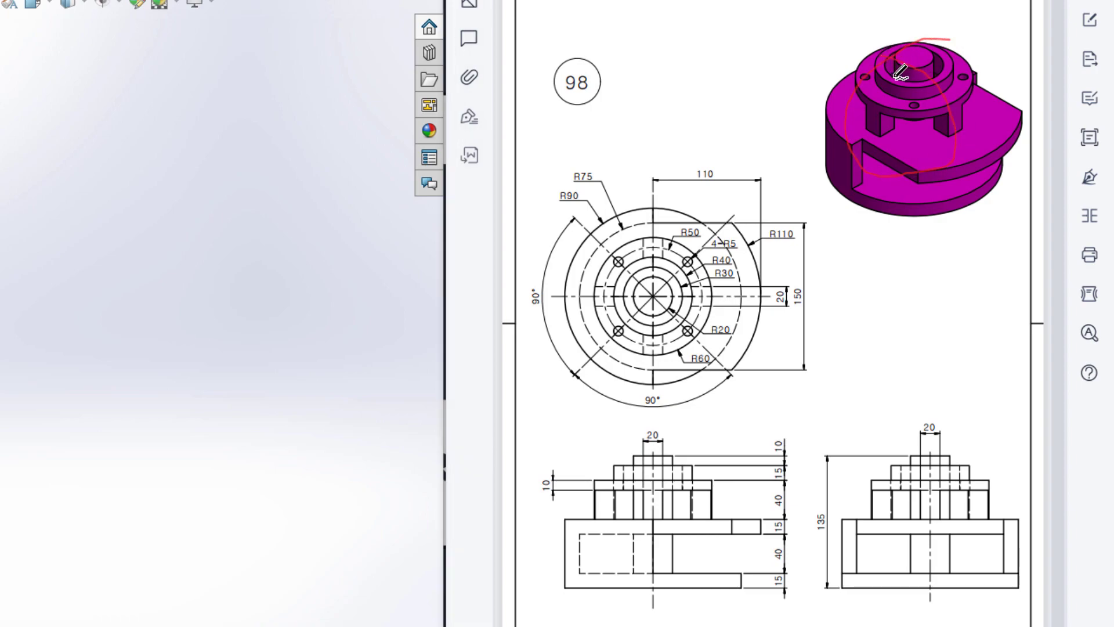
{"action": "mouse_move", "coordinate": [942, 20]}
{"action": "left_mouse_down"}
{"action": "mouse_move", "coordinate": [867, 209]}
{"action": "mouse_move", "coordinate": [992, 160]}
{"action": "left_mouse_up"}
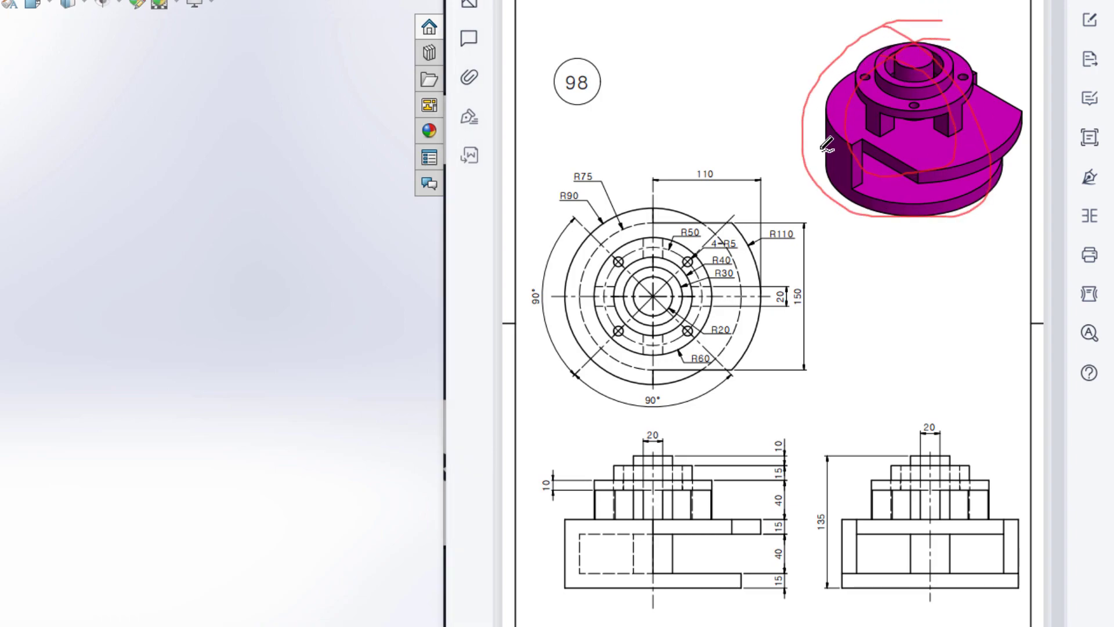
{"action": "mouse_move", "coordinate": [711, 152]}
{"action": "left_mouse_down"}
{"action": "mouse_move", "coordinate": [740, 192]}
{"action": "mouse_move", "coordinate": [690, 190]}
{"action": "left_mouse_up"}
{"action": "mouse_move", "coordinate": [749, 427]}
{"action": "left_mouse_down"}
{"action": "mouse_move", "coordinate": [600, 505]}
{"action": "mouse_move", "coordinate": [721, 432]}
{"action": "mouse_move", "coordinate": [693, 435]}
{"action": "left_mouse_up"}
{"action": "mouse_move", "coordinate": [960, 399]}
{"action": "left_mouse_down"}
{"action": "mouse_move", "coordinate": [838, 517]}
{"action": "mouse_move", "coordinate": [980, 579]}
{"action": "left_mouse_up"}
{"action": "key", "text": "ctrl+z"}
{"action": "key", "text": "ctrl+z"}
{"action": "key", "text": "ctrl+z"}
{"action": "key", "text": "ctrl+z"}
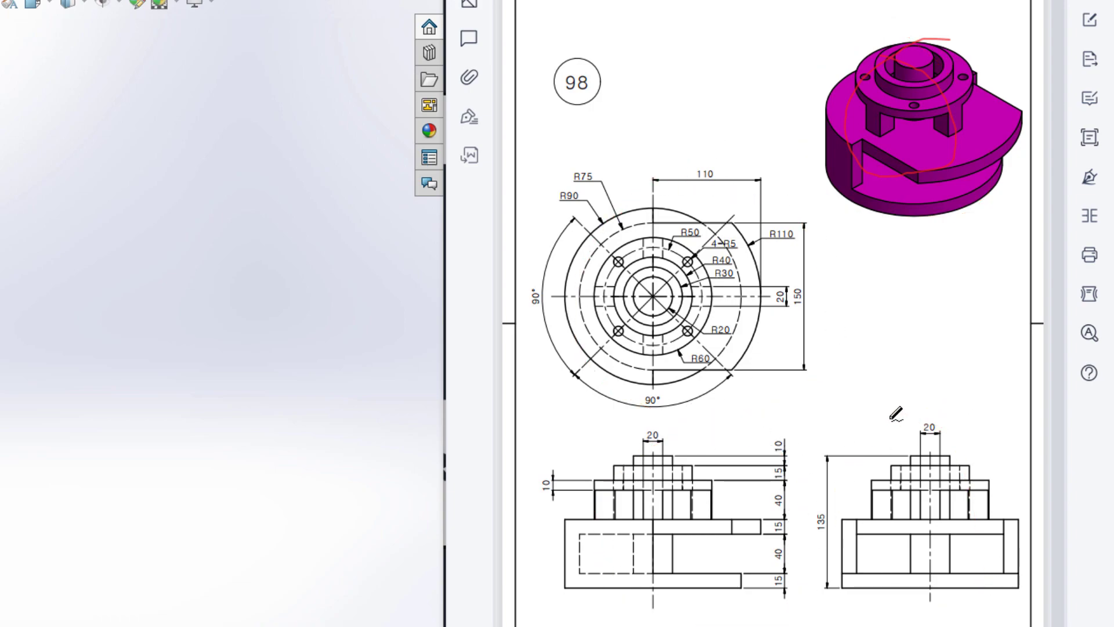
{"action": "mouse_move", "coordinate": [690, 129]}
{"action": "left_mouse_down"}
{"action": "mouse_move", "coordinate": [908, 279]}
{"action": "mouse_move", "coordinate": [766, 116]}
{"action": "mouse_move", "coordinate": [764, 129]}
{"action": "left_mouse_up"}
{"action": "key", "text": "ctrl+z"}
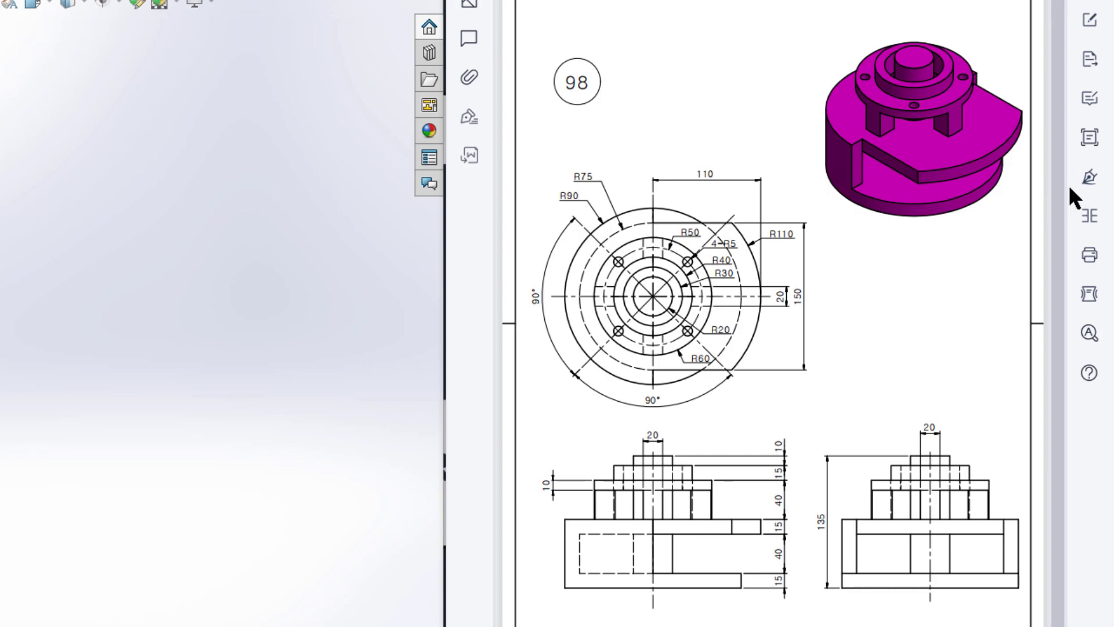
Step: Trace the base outline, erase it, then circle the R90 label and bottom 15 dimension in red
{"action": "mouse_move", "coordinate": [563, 565]}
{"action": "left_mouse_down"}
{"action": "mouse_move", "coordinate": [774, 552]}
{"action": "mouse_move", "coordinate": [763, 596]}
{"action": "mouse_move", "coordinate": [552, 606]}
{"action": "mouse_move", "coordinate": [552, 576]}
{"action": "mouse_move", "coordinate": [601, 572]}
{"action": "left_mouse_up"}
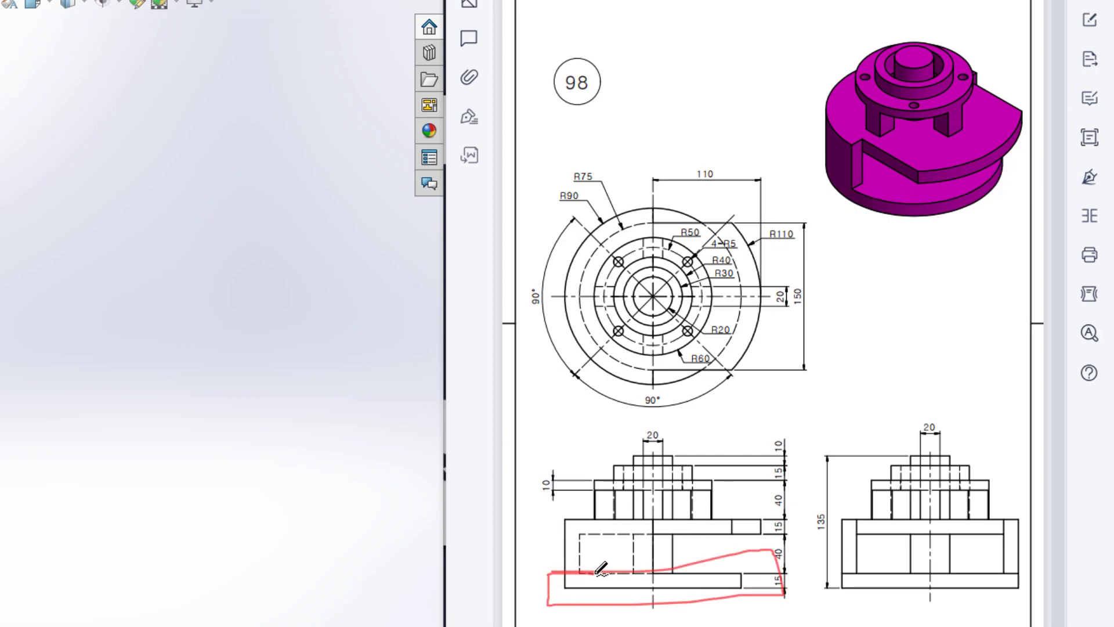
{"action": "mouse_move", "coordinate": [550, 533]}
{"action": "left_mouse_down"}
{"action": "mouse_move", "coordinate": [744, 532]}
{"action": "mouse_move", "coordinate": [763, 556]}
{"action": "mouse_move", "coordinate": [614, 569]}
{"action": "mouse_move", "coordinate": [547, 560]}
{"action": "mouse_move", "coordinate": [572, 532]}
{"action": "left_mouse_up"}
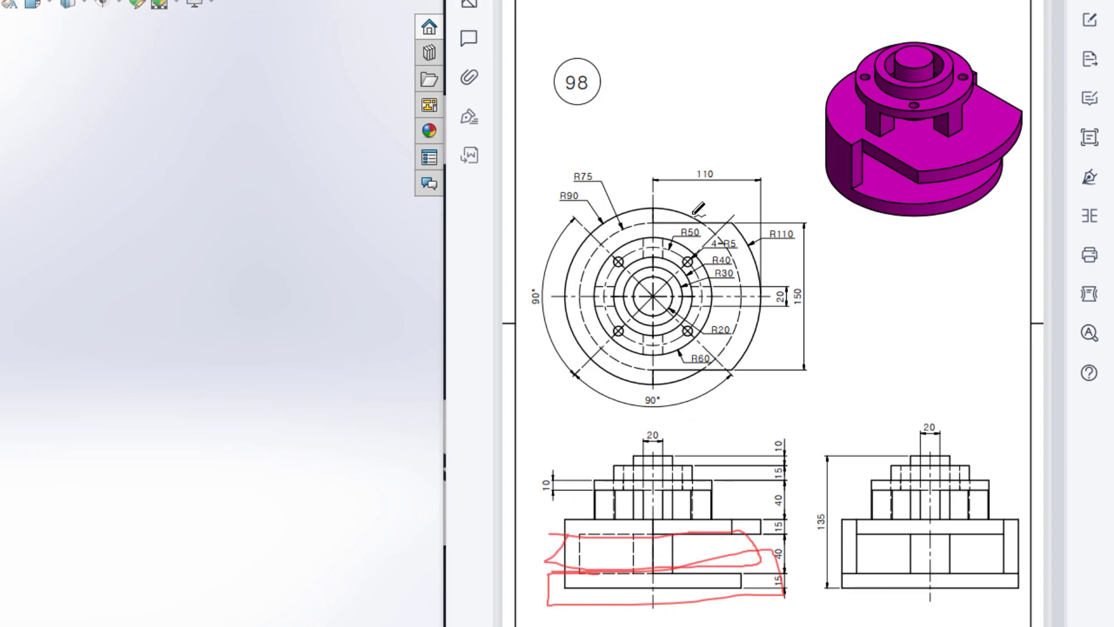
{"action": "mouse_move", "coordinate": [643, 204]}
{"action": "left_mouse_down"}
{"action": "mouse_move", "coordinate": [572, 250]}
{"action": "mouse_move", "coordinate": [561, 339]}
{"action": "mouse_move", "coordinate": [597, 371]}
{"action": "mouse_move", "coordinate": [710, 381]}
{"action": "mouse_move", "coordinate": [761, 326]}
{"action": "mouse_move", "coordinate": [757, 248]}
{"action": "mouse_move", "coordinate": [695, 212]}
{"action": "mouse_move", "coordinate": [638, 214]}
{"action": "left_mouse_up"}
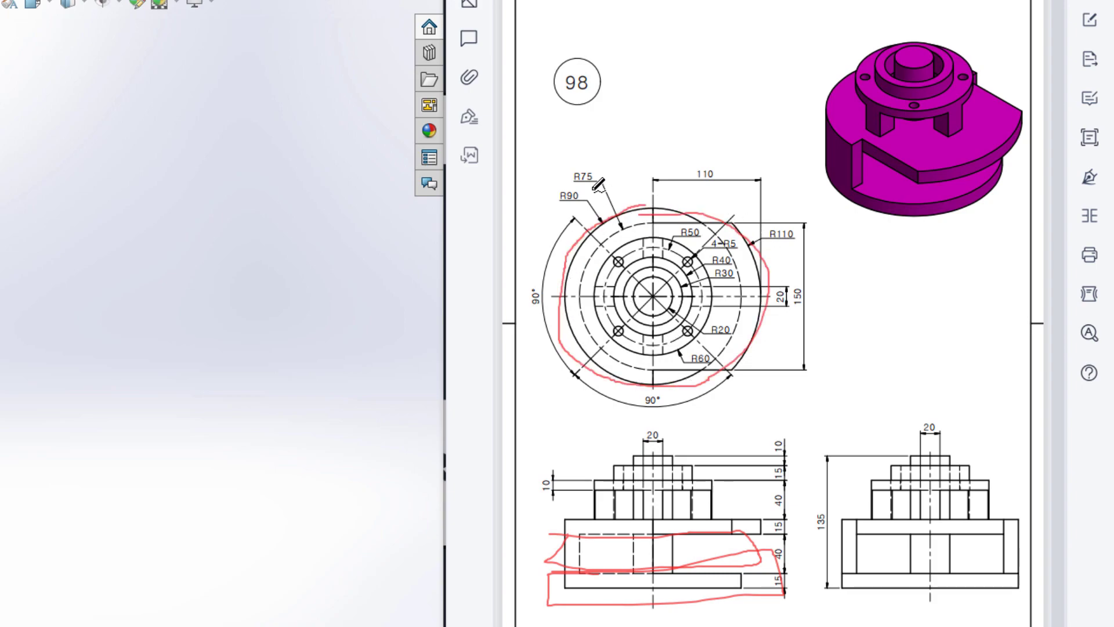
{"action": "left_click_drag", "start_coordinate": [581, 185], "coordinate": [574, 201]}
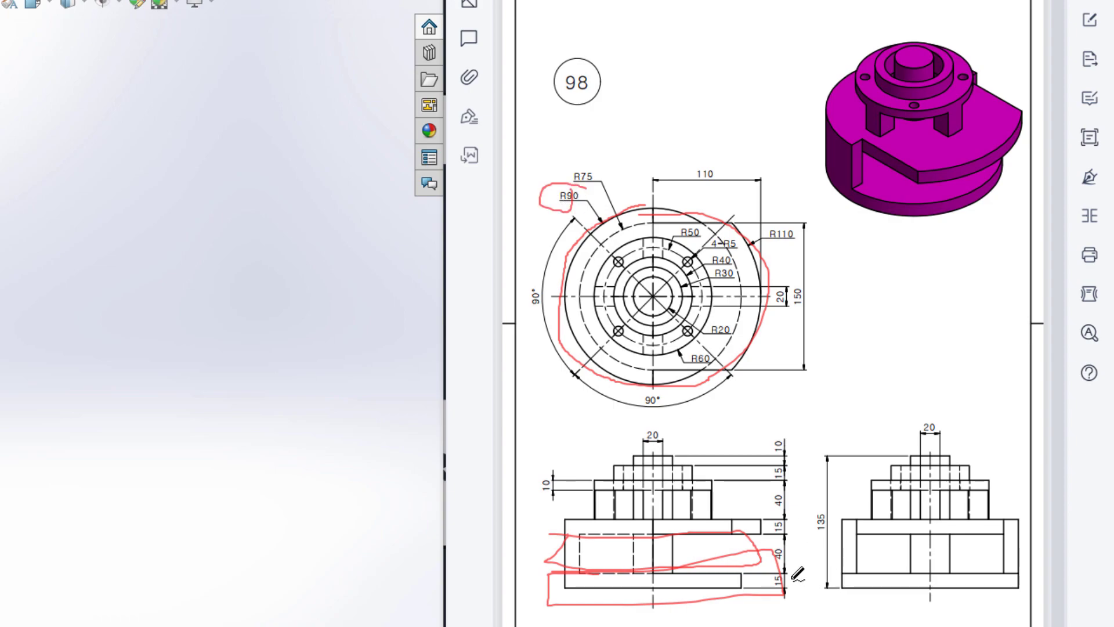
{"action": "mouse_move", "coordinate": [782, 562]}
{"action": "left_mouse_down"}
{"action": "mouse_move", "coordinate": [764, 576]}
{"action": "mouse_move", "coordinate": [774, 590]}
{"action": "mouse_move", "coordinate": [779, 563]}
{"action": "left_mouse_up"}
{"action": "key", "text": "e"}
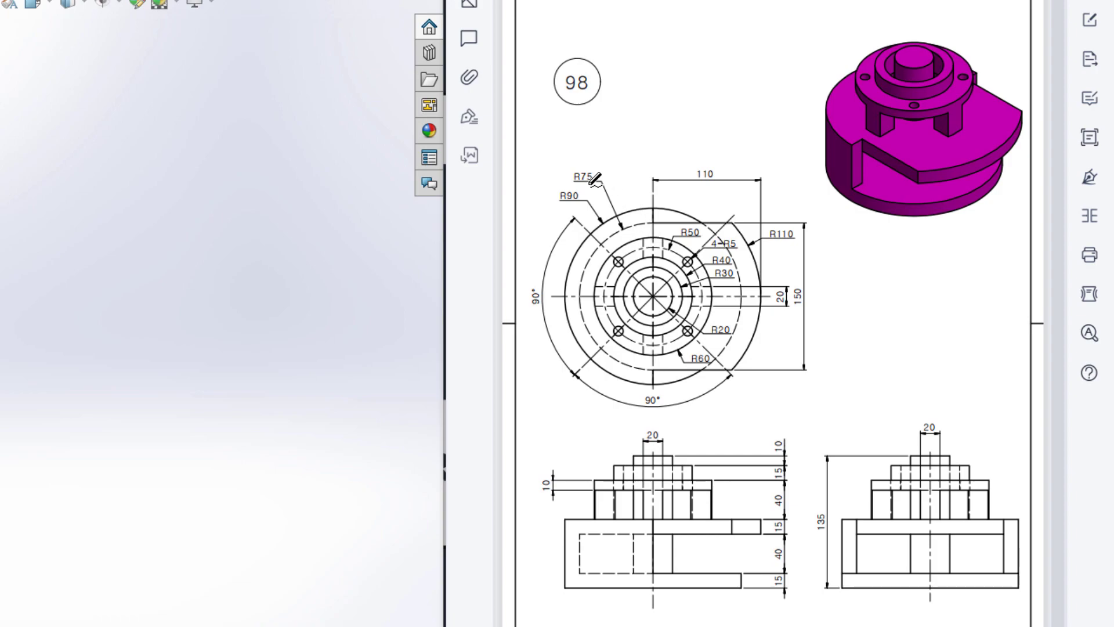
{"action": "mouse_move", "coordinate": [555, 188]}
{"action": "left_mouse_down"}
{"action": "mouse_move", "coordinate": [590, 207]}
{"action": "mouse_move", "coordinate": [563, 187]}
{"action": "left_mouse_up"}
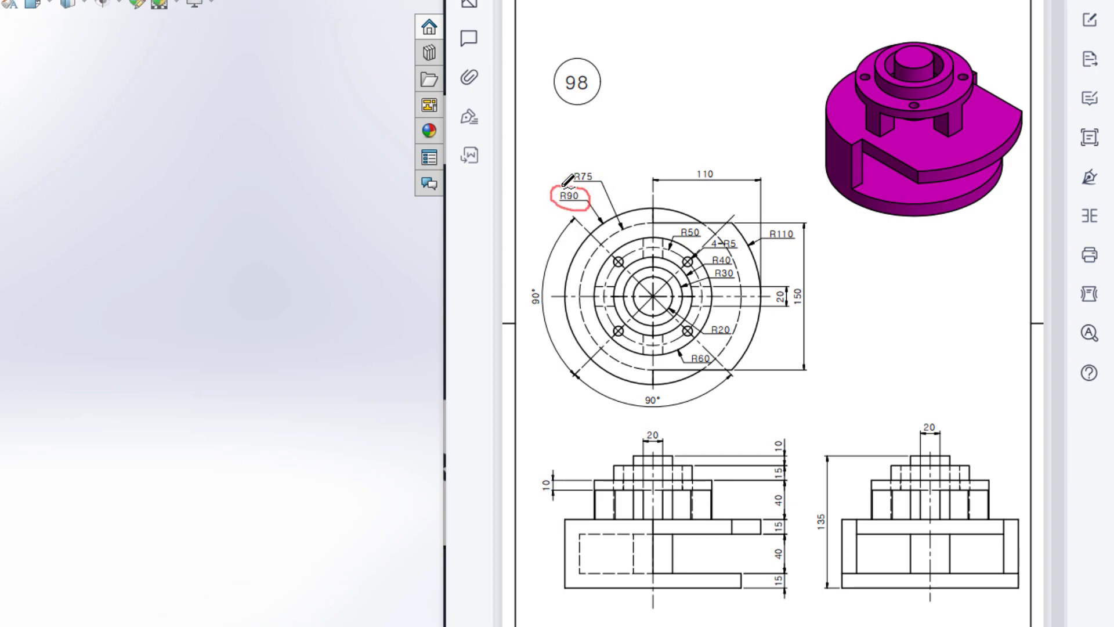
{"action": "mouse_move", "coordinate": [786, 566]}
{"action": "left_mouse_down"}
{"action": "mouse_move", "coordinate": [744, 586]}
{"action": "mouse_move", "coordinate": [795, 600]}
{"action": "mouse_move", "coordinate": [783, 568]}
{"action": "left_mouse_up"}
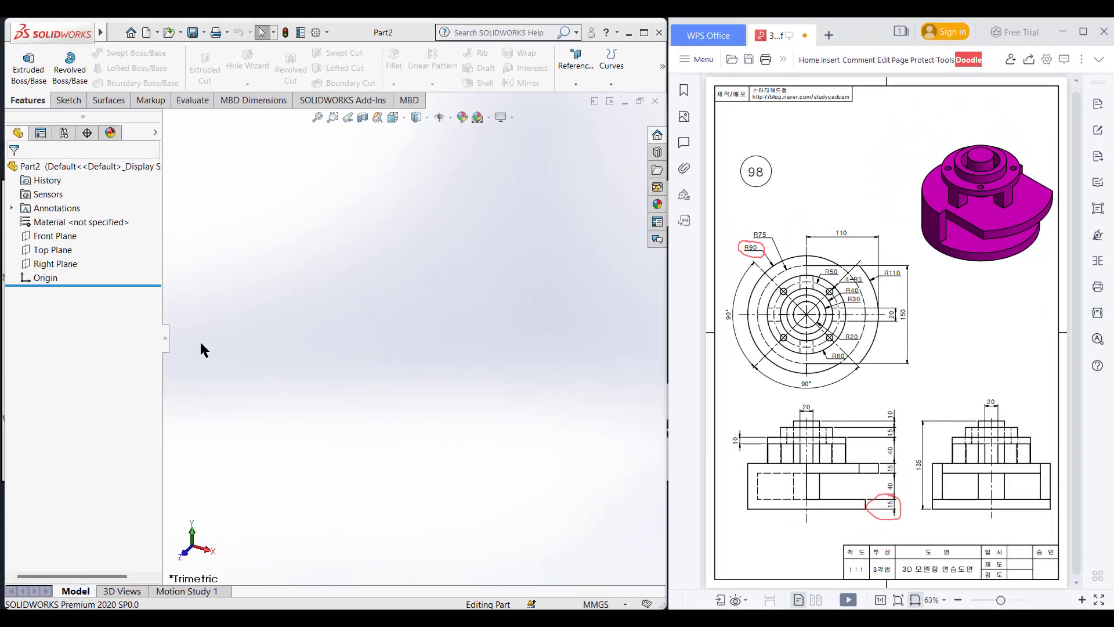
Step: Sketch a radius-90 circle centred on the origin of the Top Plane
{"action": "left_click", "coordinate": [62, 253]}
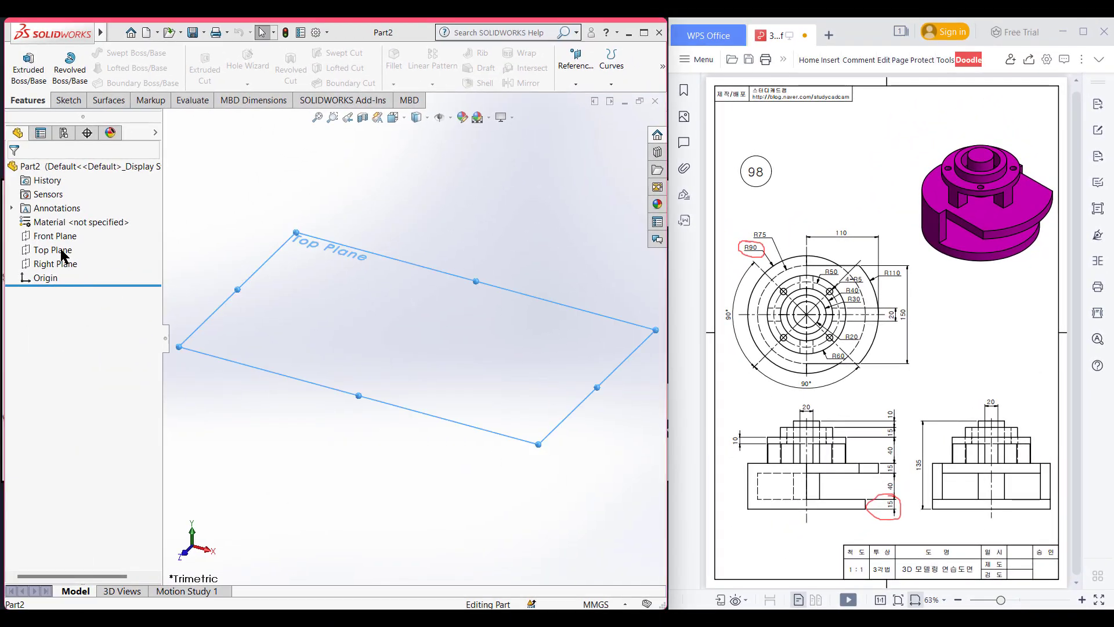
{"action": "right_click", "coordinate": [63, 250]}
{"action": "left_click", "coordinate": [72, 233]}
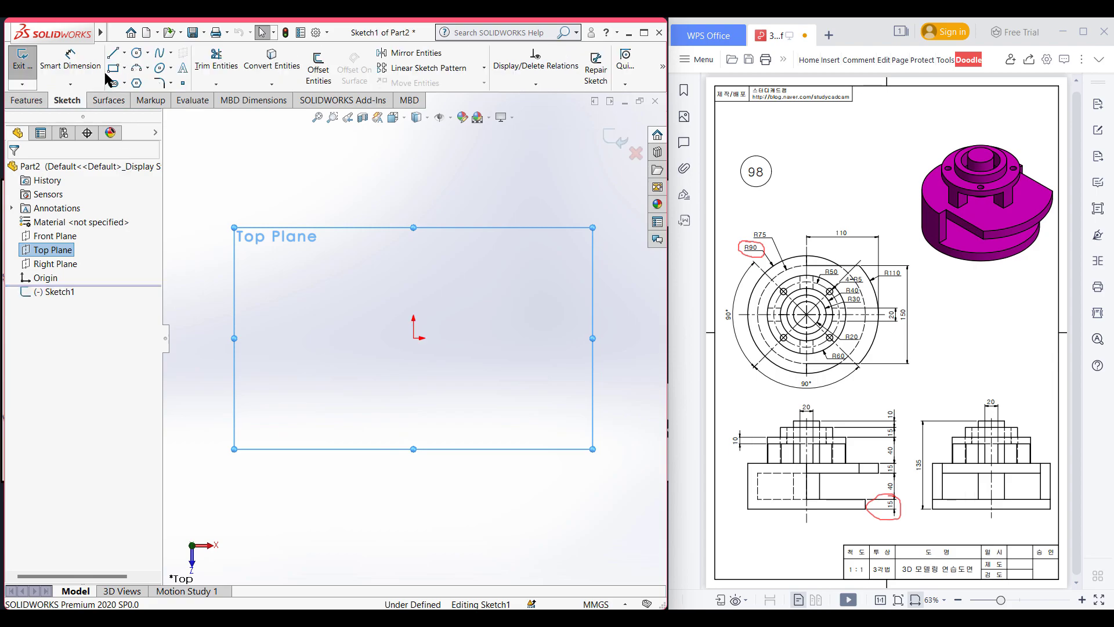
{"action": "left_click", "coordinate": [137, 53]}
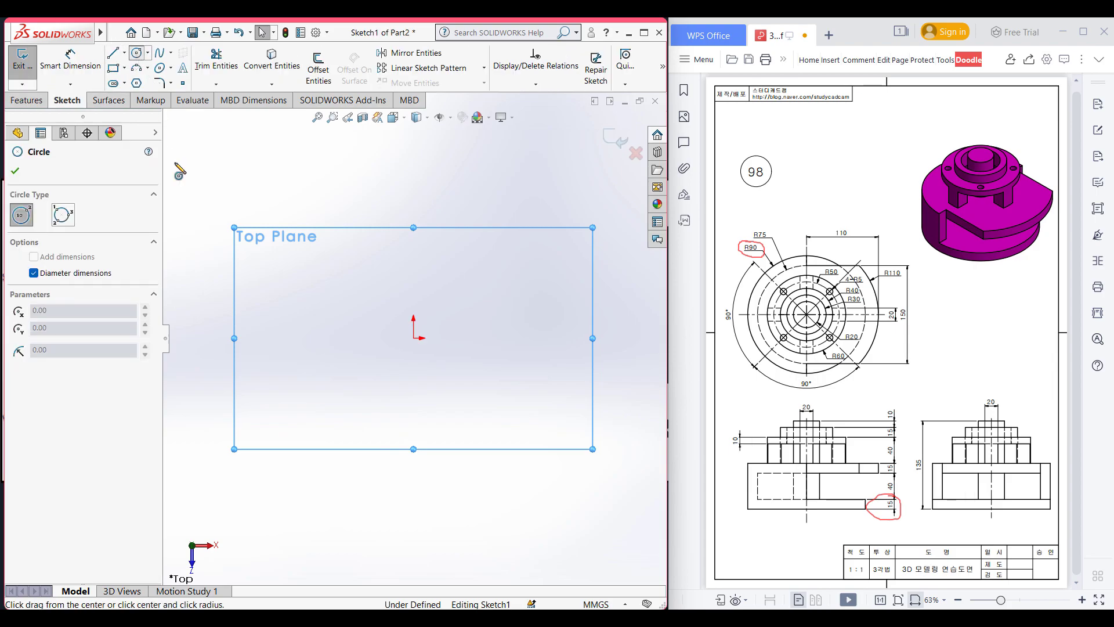
{"action": "left_click", "coordinate": [413, 339]}
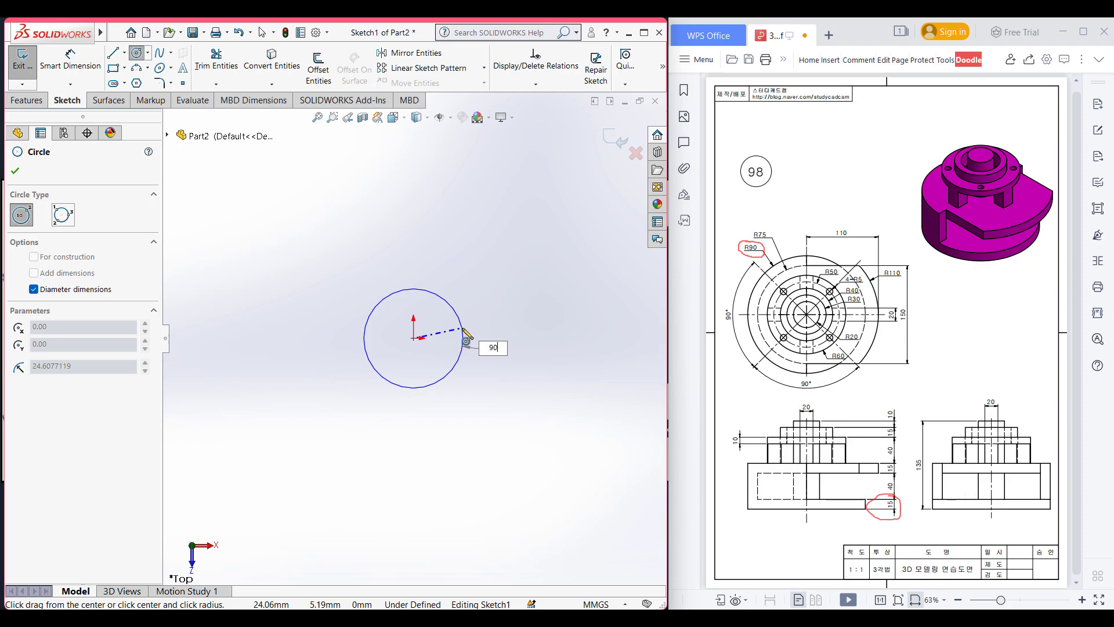
{"action": "key", "text": "Return"}
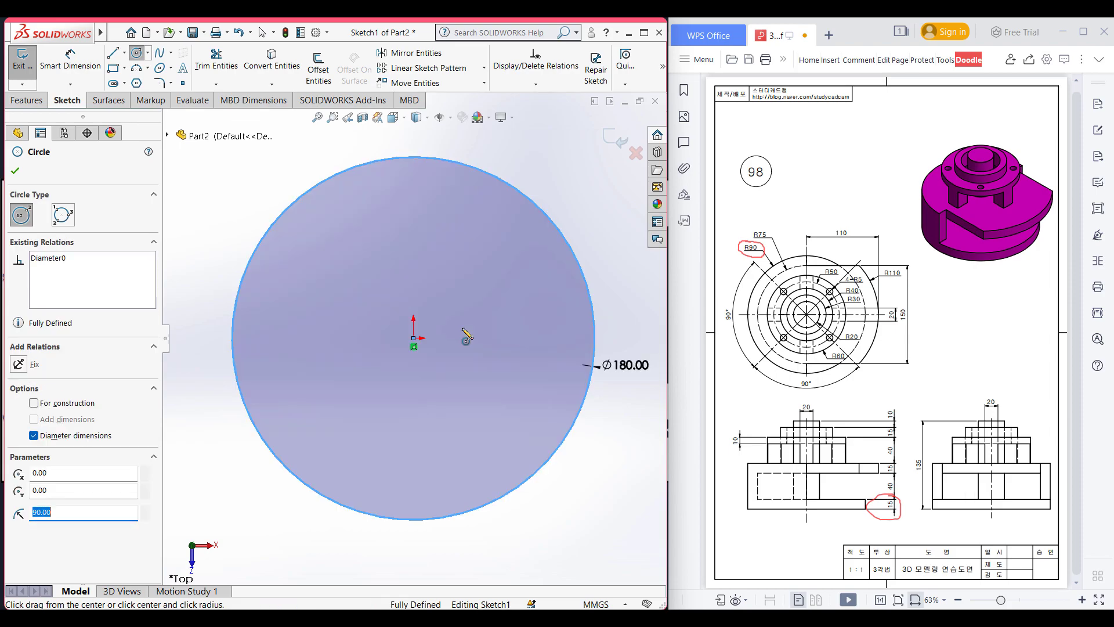
Step: Extrude the circle 15 mm into the base disk
{"action": "key", "text": "ctrl+7"}
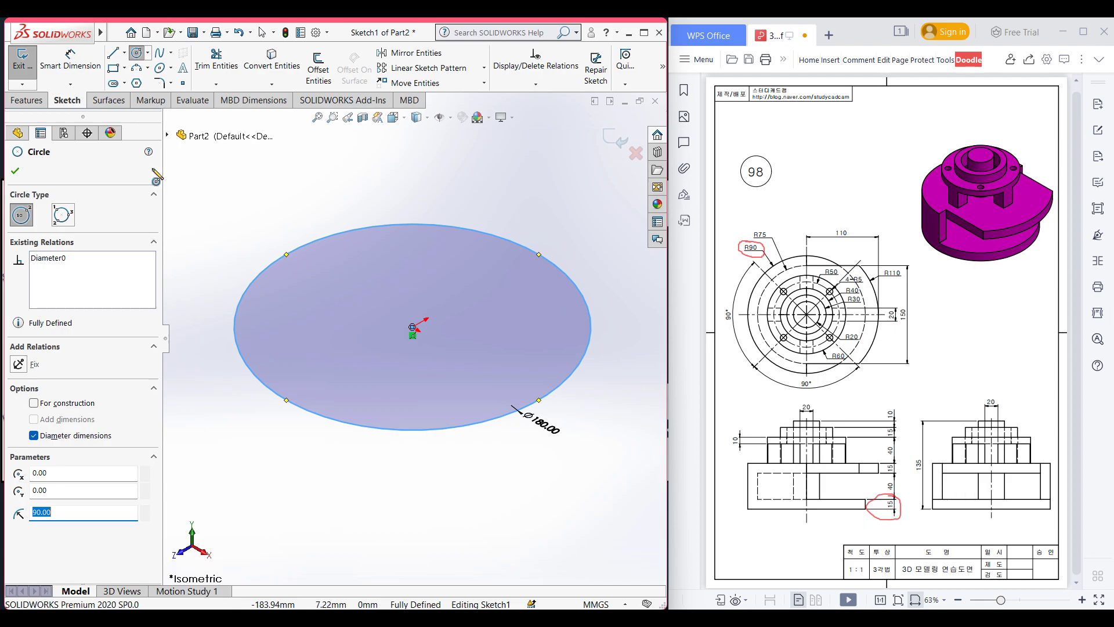
{"action": "left_click", "coordinate": [26, 101]}
{"action": "left_click", "coordinate": [34, 63]}
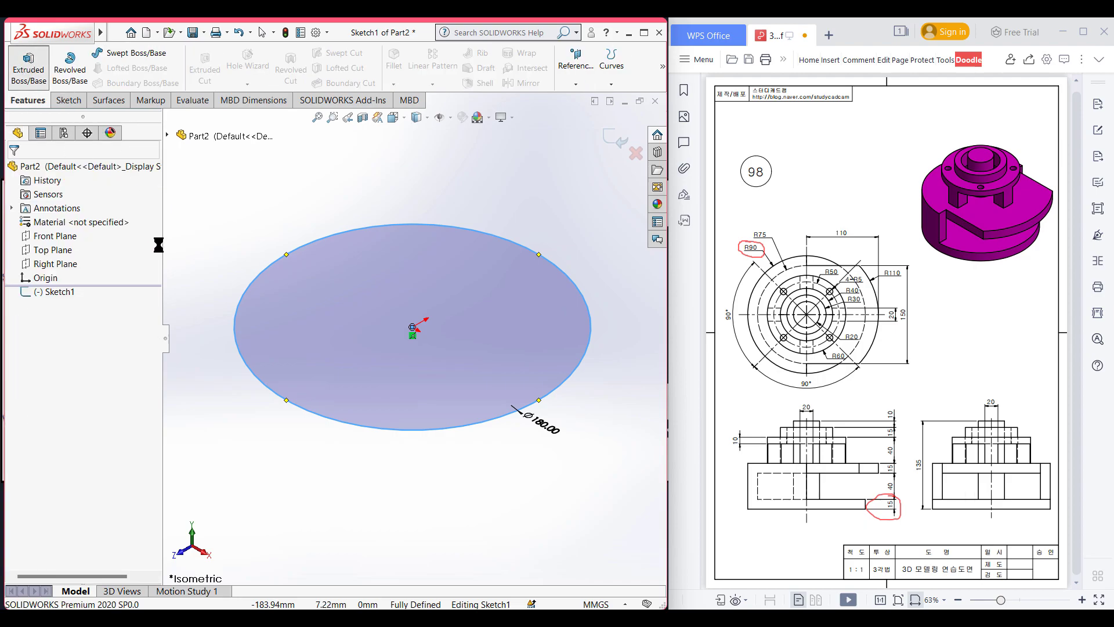
{"action": "type", "text": "15"}
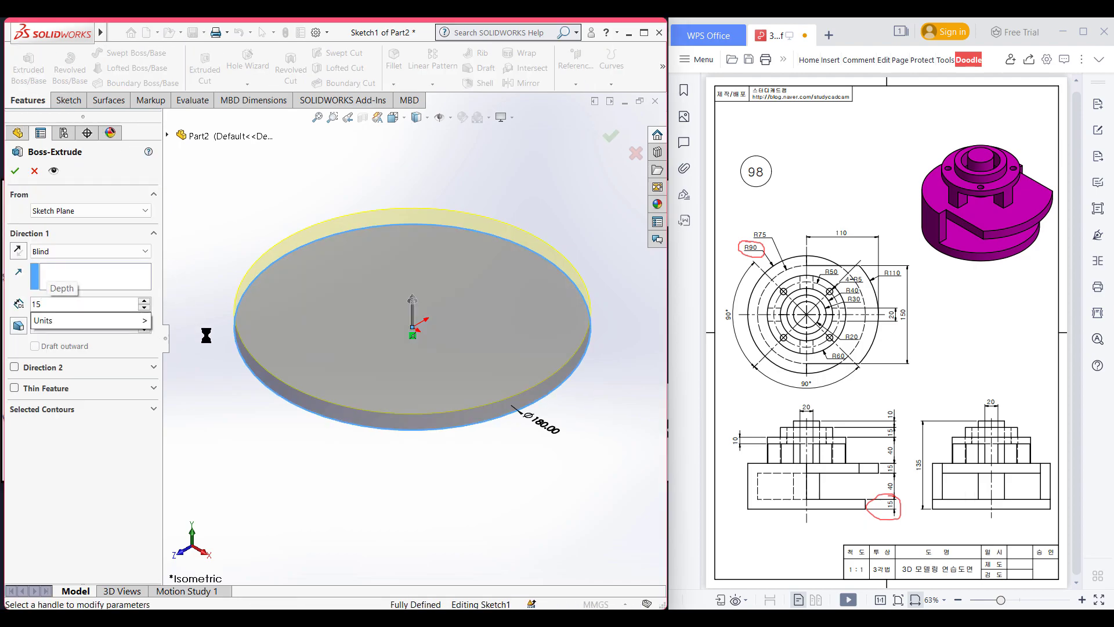
{"action": "key", "text": "Return"}
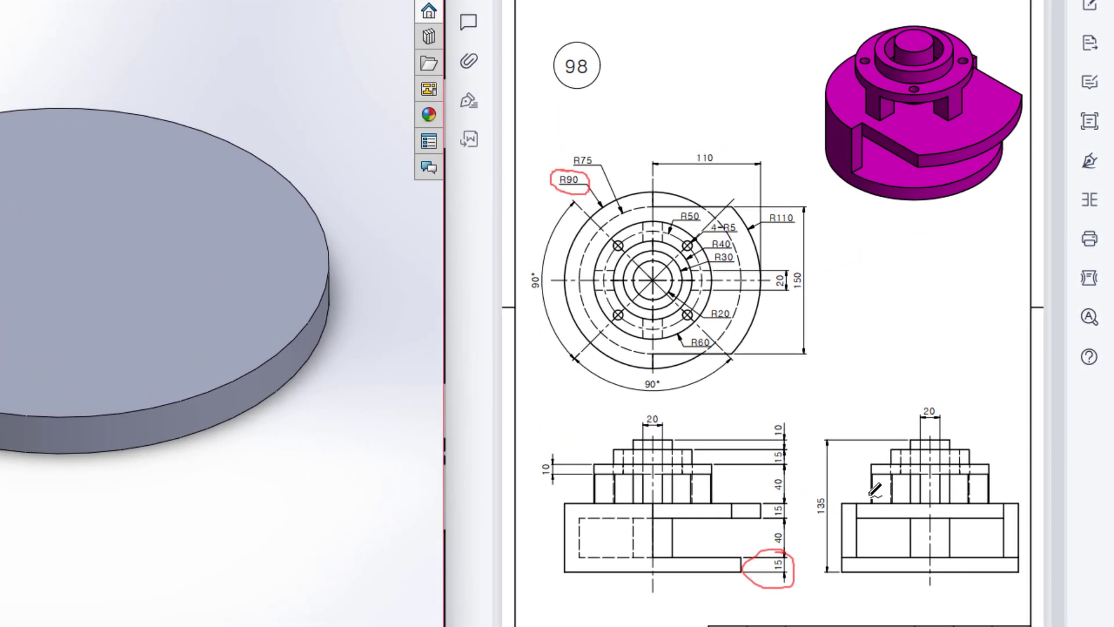
Step: Trace the front view's left edge and the top view's outer left arc in red, and circle R75
{"action": "mouse_move", "coordinate": [563, 519]}
{"action": "left_mouse_down"}
{"action": "mouse_move", "coordinate": [561, 558]}
{"action": "mouse_move", "coordinate": [579, 556]}
{"action": "left_mouse_up"}
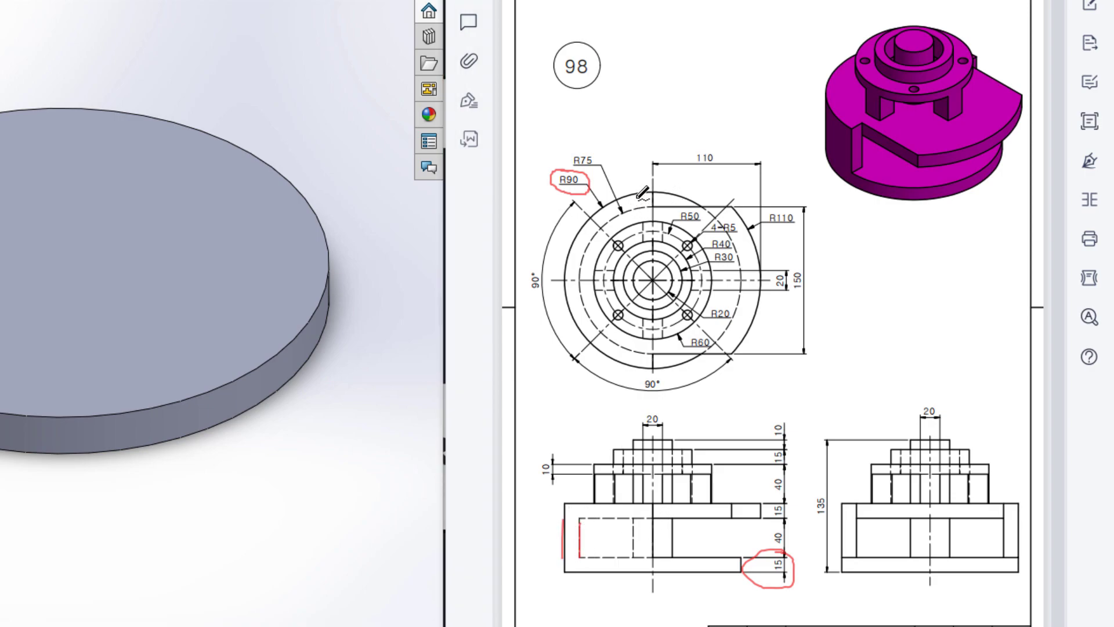
{"action": "mouse_move", "coordinate": [600, 210]}
{"action": "left_mouse_down"}
{"action": "mouse_move", "coordinate": [581, 229]}
{"action": "mouse_move", "coordinate": [563, 292]}
{"action": "left_mouse_up"}
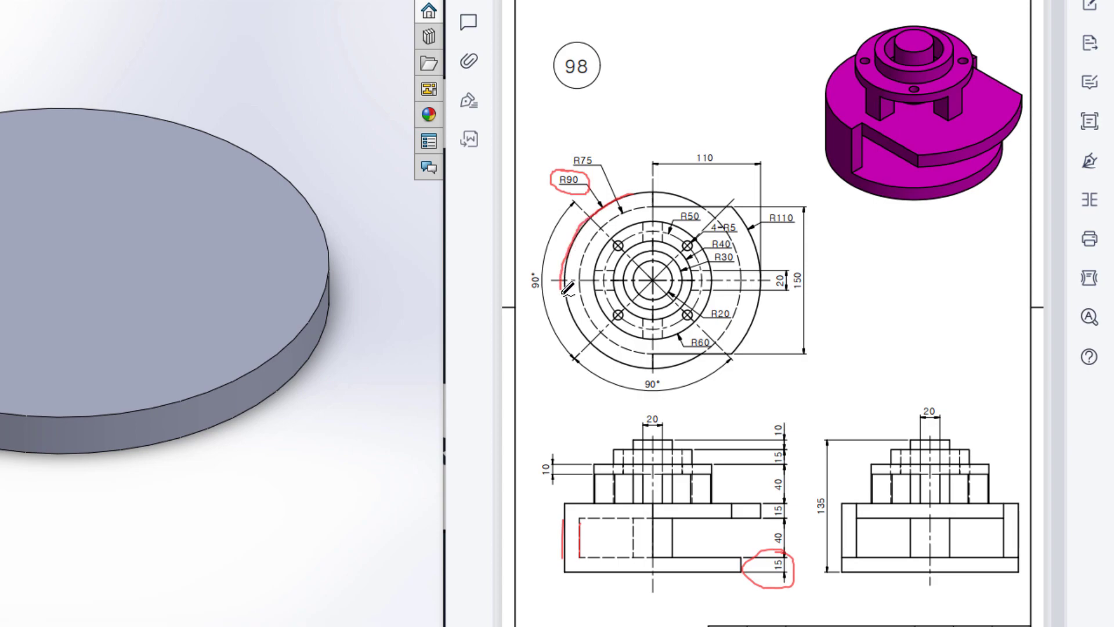
{"action": "mouse_move", "coordinate": [656, 206]}
{"action": "left_mouse_down"}
{"action": "mouse_move", "coordinate": [605, 226]}
{"action": "mouse_move", "coordinate": [580, 268]}
{"action": "left_mouse_up"}
{"action": "mouse_move", "coordinate": [602, 152]}
{"action": "left_mouse_down"}
{"action": "mouse_move", "coordinate": [587, 150]}
{"action": "mouse_move", "coordinate": [597, 169]}
{"action": "mouse_move", "coordinate": [579, 141]}
{"action": "mouse_move", "coordinate": [652, 207]}
{"action": "mouse_move", "coordinate": [615, 203]}
{"action": "mouse_move", "coordinate": [572, 246]}
{"action": "mouse_move", "coordinate": [577, 302]}
{"action": "mouse_move", "coordinate": [630, 364]}
{"action": "mouse_move", "coordinate": [695, 364]}
{"action": "left_mouse_up"}
{"action": "mouse_move", "coordinate": [567, 166]}
{"action": "left_mouse_down"}
{"action": "mouse_move", "coordinate": [601, 161]}
{"action": "mouse_move", "coordinate": [581, 145]}
{"action": "mouse_move", "coordinate": [608, 141]}
{"action": "left_mouse_up"}
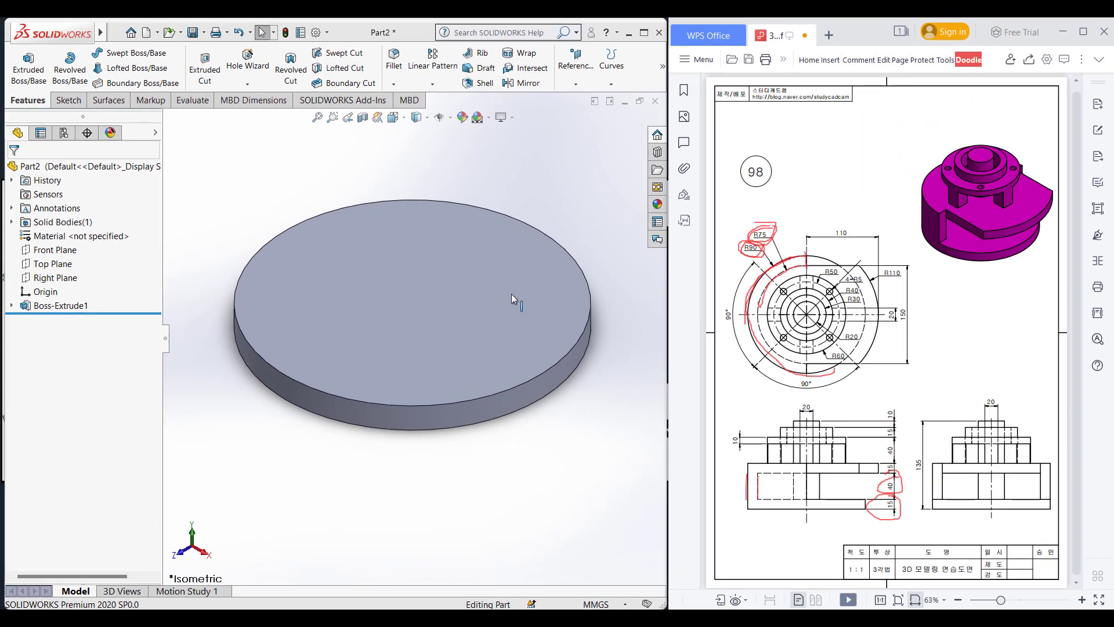
Step: Start a sketch on the disc's top face, viewed Normal To, and convert its outer edge
{"action": "right_click", "coordinate": [465, 313]}
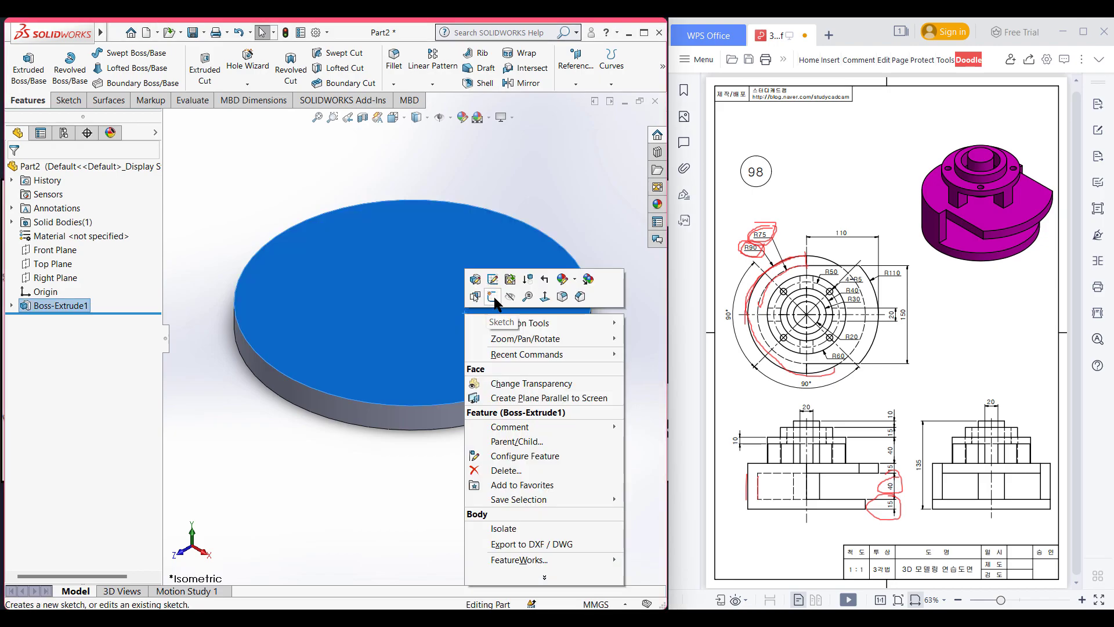
{"action": "left_click", "coordinate": [493, 298]}
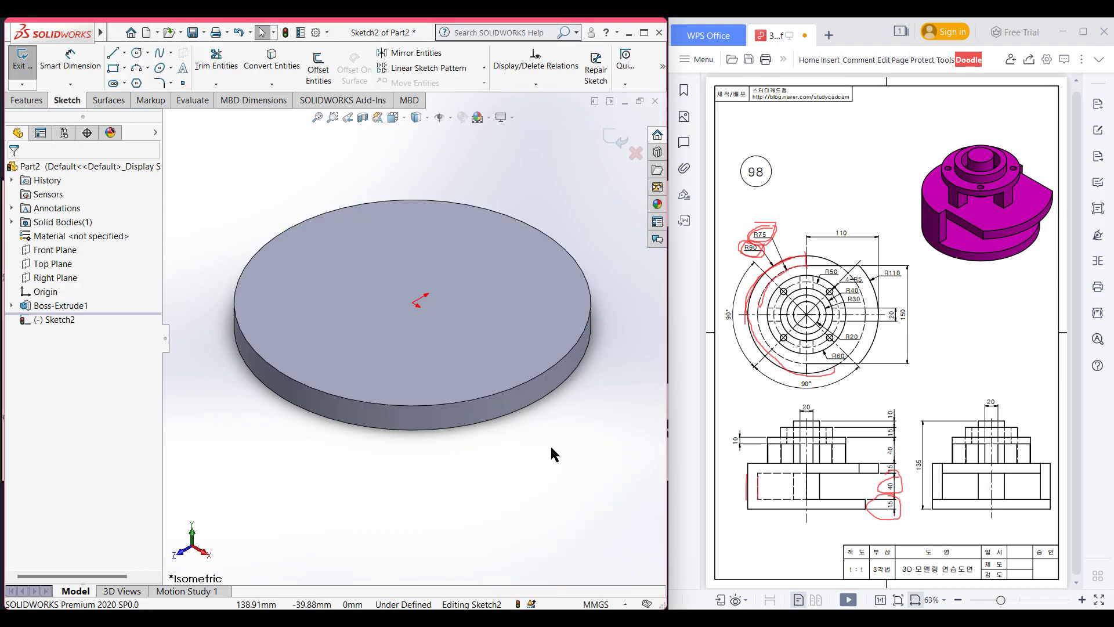
{"action": "key", "text": "ctrl+8"}
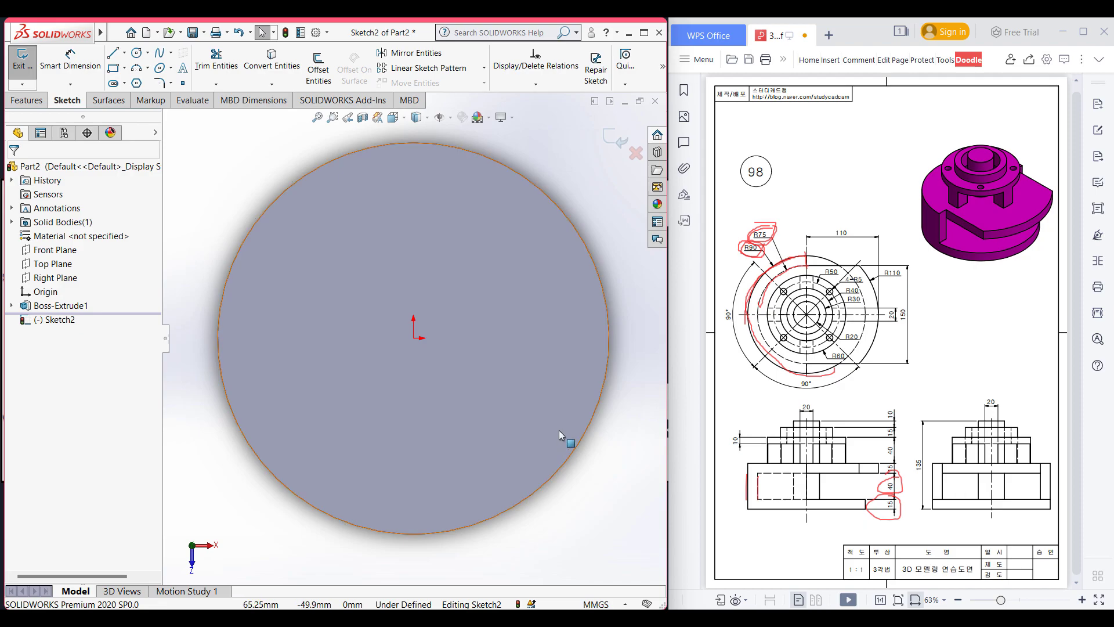
{"action": "left_click", "coordinate": [285, 193]}
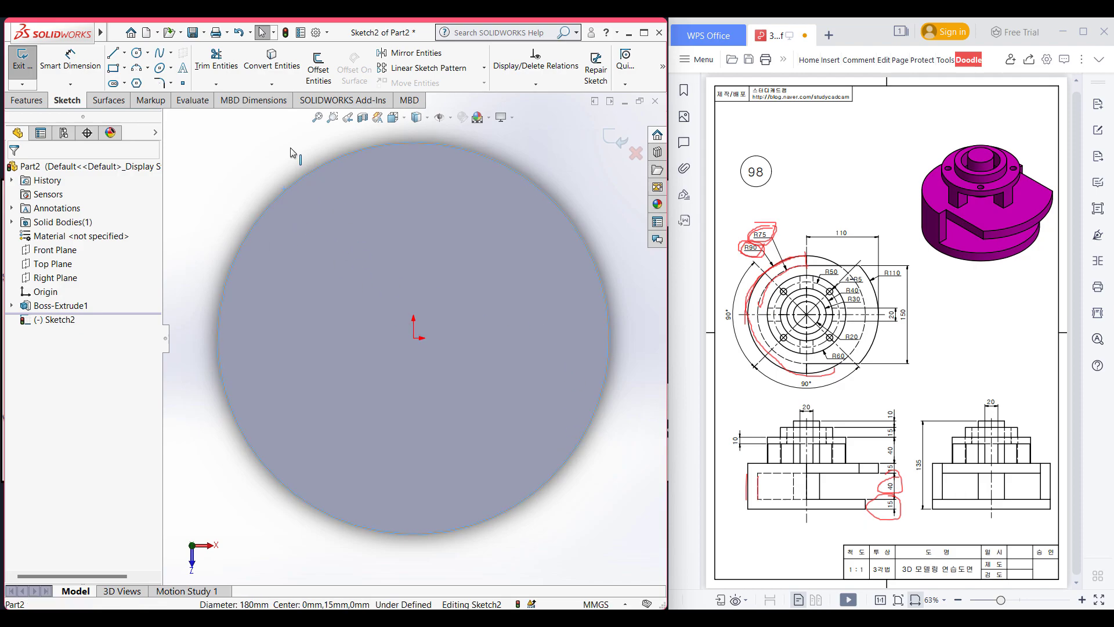
{"action": "left_click", "coordinate": [270, 62]}
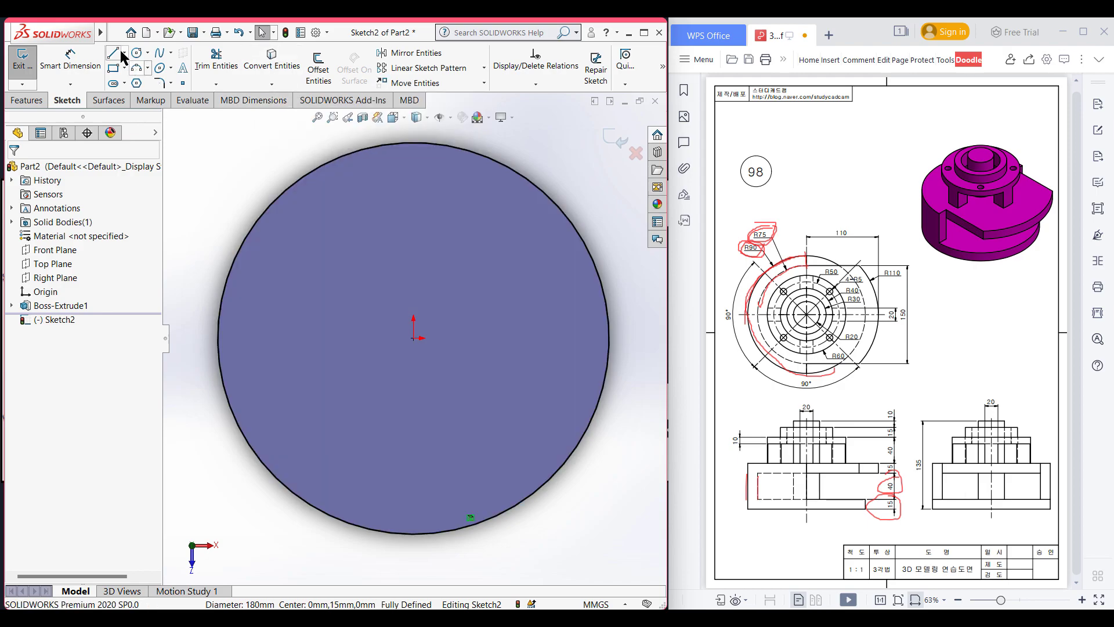
Step: Add a concentric Ø150 circle (radius 75) at the origin
{"action": "left_click", "coordinate": [137, 52]}
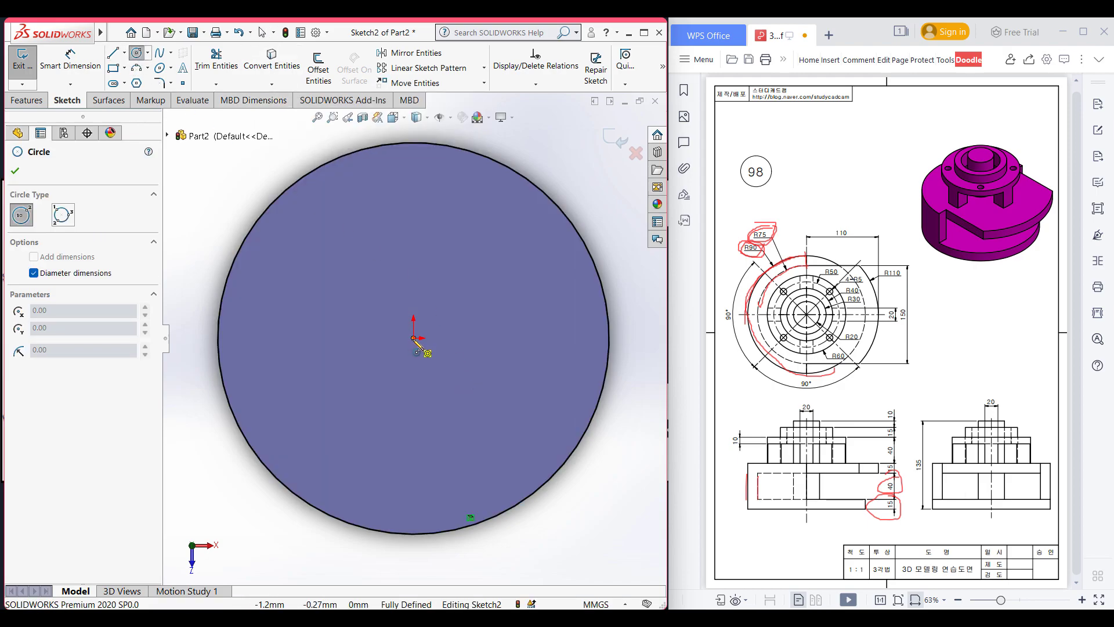
{"action": "left_click", "coordinate": [414, 338]}
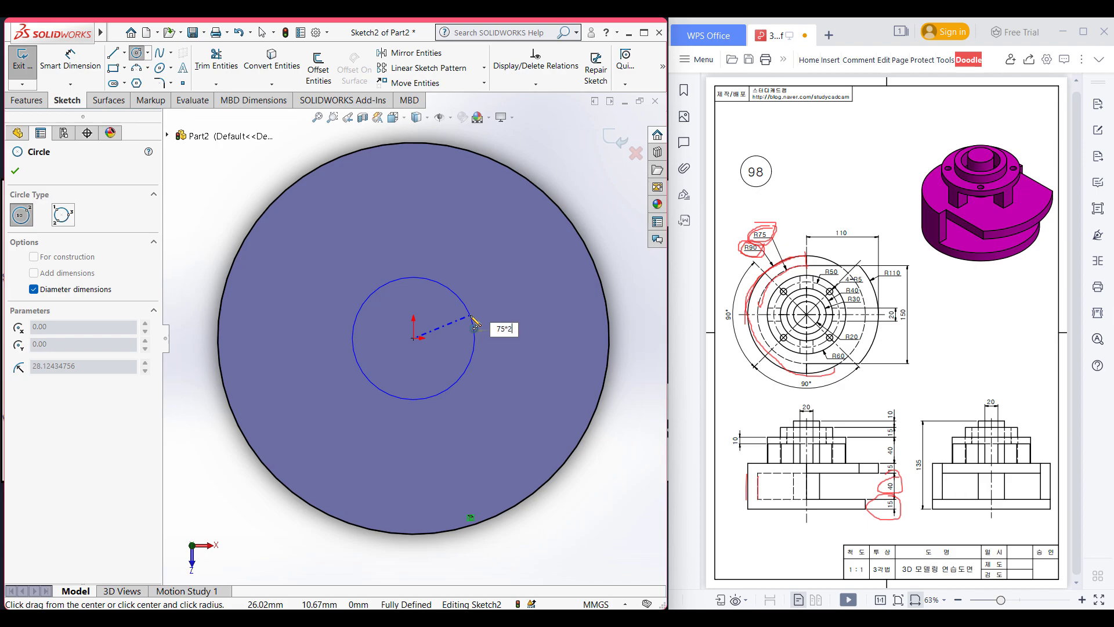
{"action": "key", "text": "Return"}
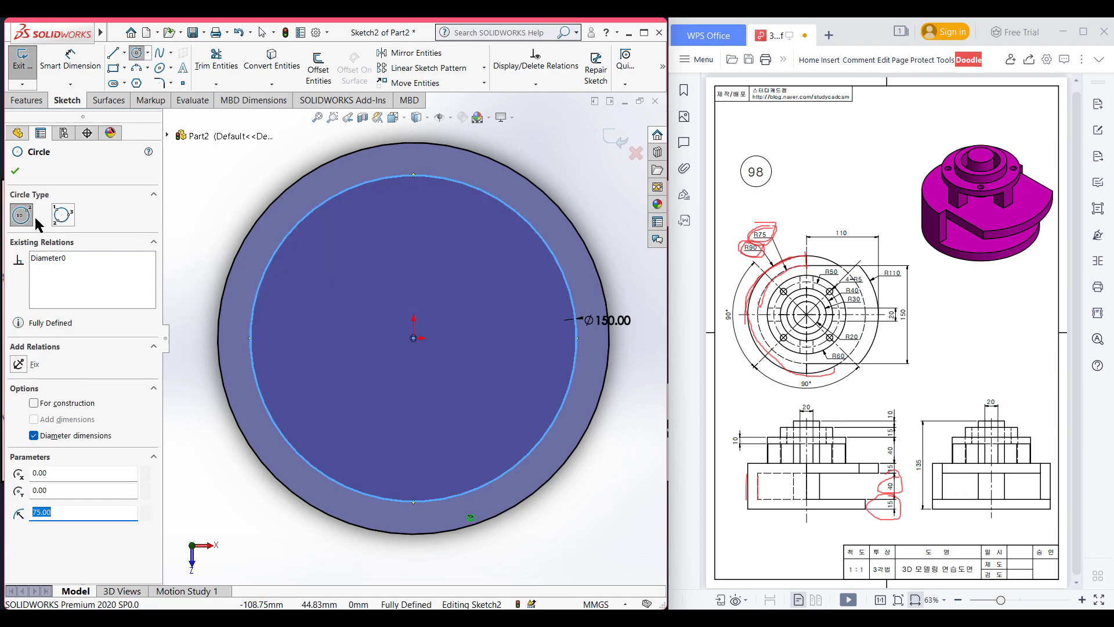
{"action": "left_click", "coordinate": [15, 170]}
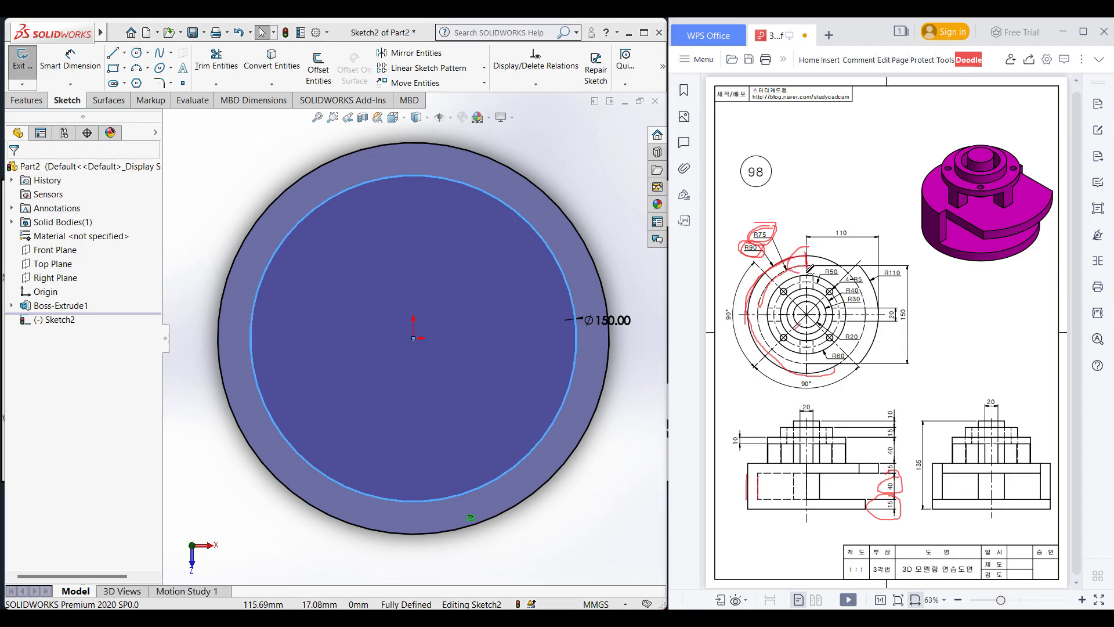
{"action": "left_click_drag", "start_coordinate": [825, 377], "coordinate": [812, 359]}
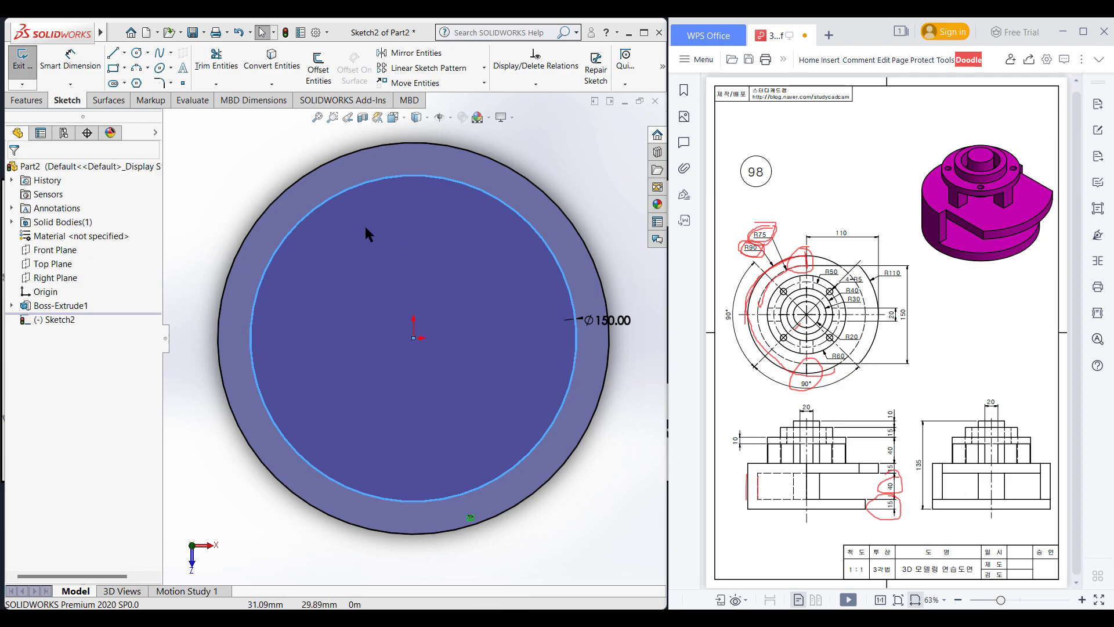
Step: Draw a vertical line from the circle's top point to its bottom point
{"action": "left_click", "coordinate": [118, 53]}
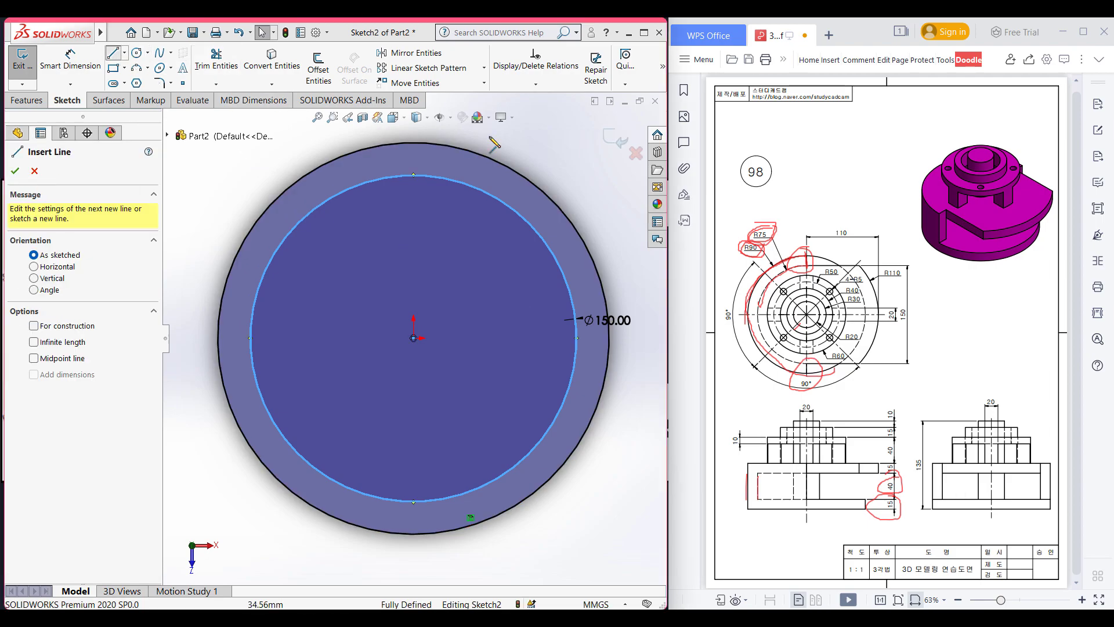
{"action": "left_click", "coordinate": [413, 142]}
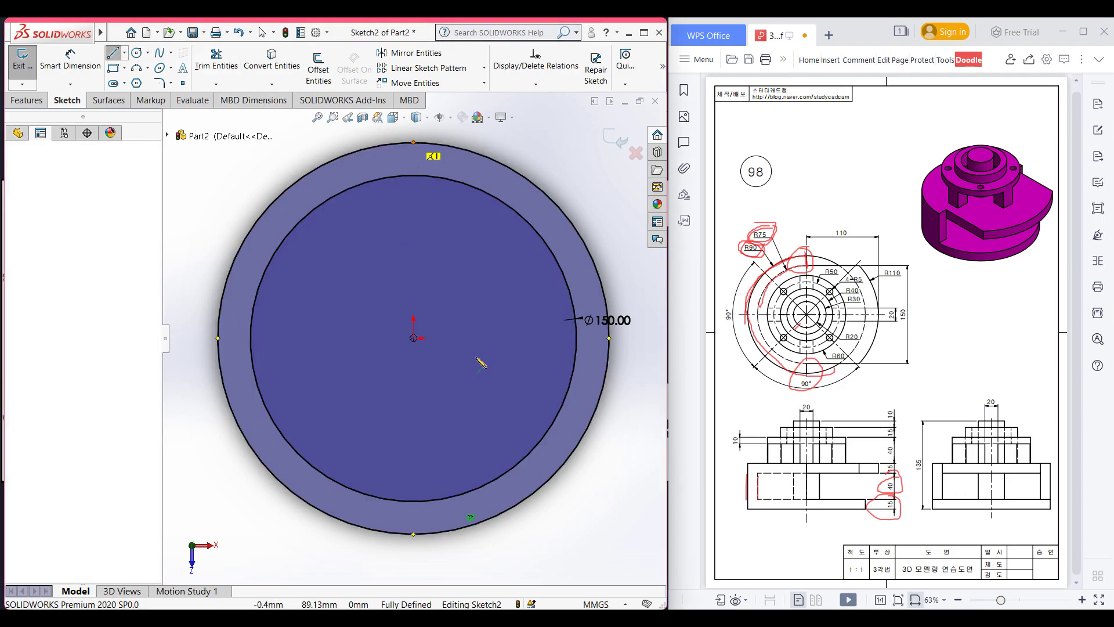
{"action": "left_click", "coordinate": [413, 534]}
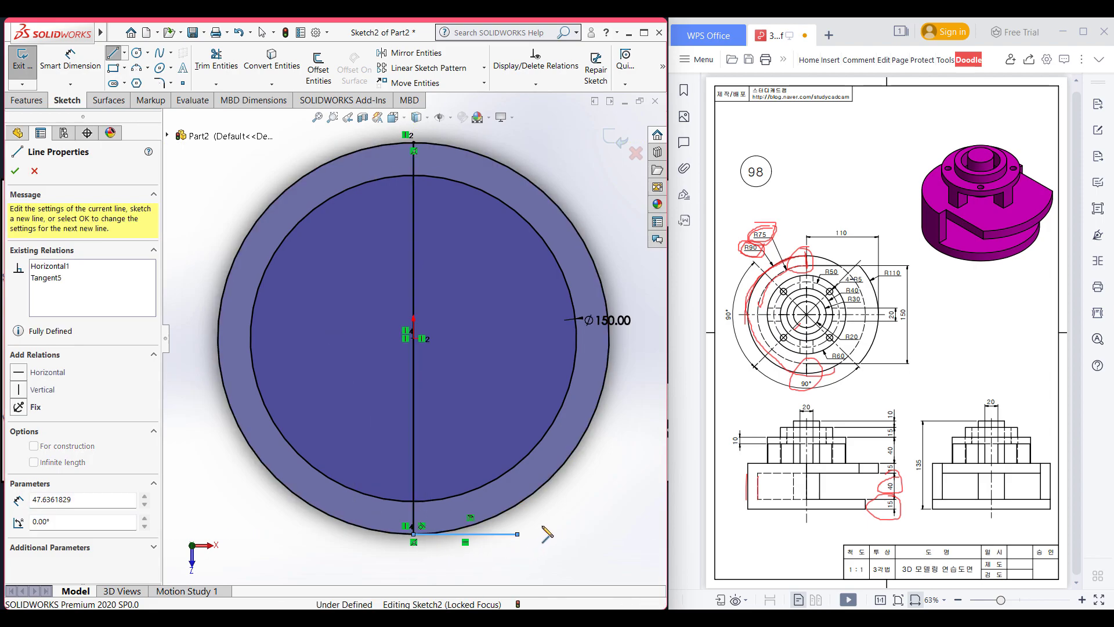
Step: Trim away the inner circle's right half and the line's middle, leaving the left half-ring
{"action": "key", "text": "Escape"}
{"action": "right_click_drag", "start_coordinate": [571, 509], "coordinate": [559, 520]}
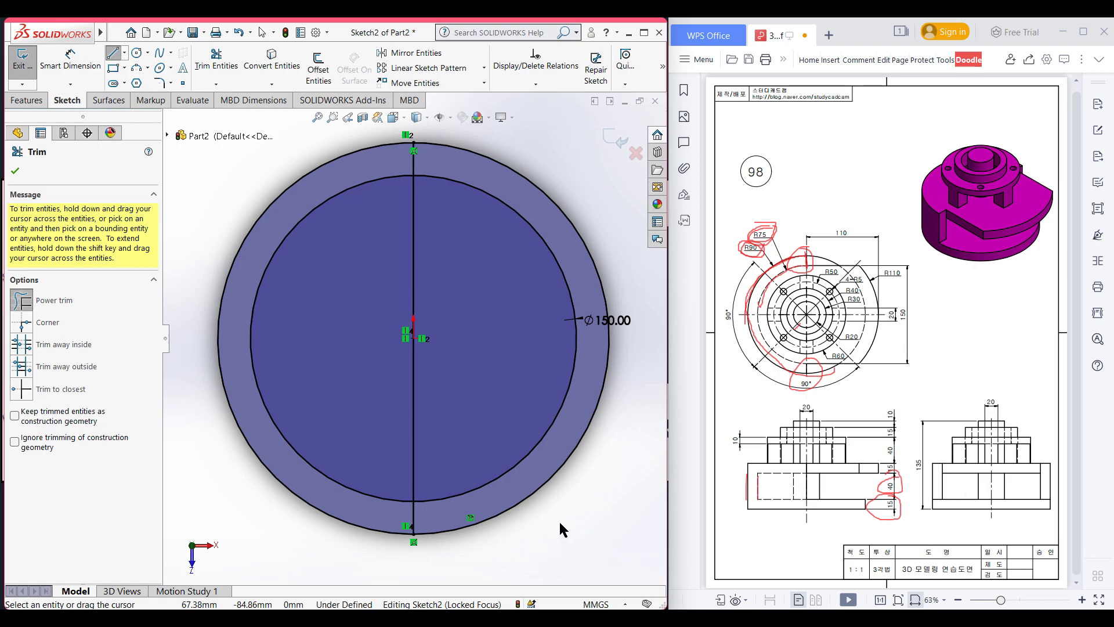
{"action": "mouse_move", "coordinate": [560, 517]}
{"action": "left_mouse_down"}
{"action": "mouse_move", "coordinate": [517, 463]}
{"action": "mouse_move", "coordinate": [378, 387]}
{"action": "mouse_move", "coordinate": [340, 334]}
{"action": "left_mouse_up"}
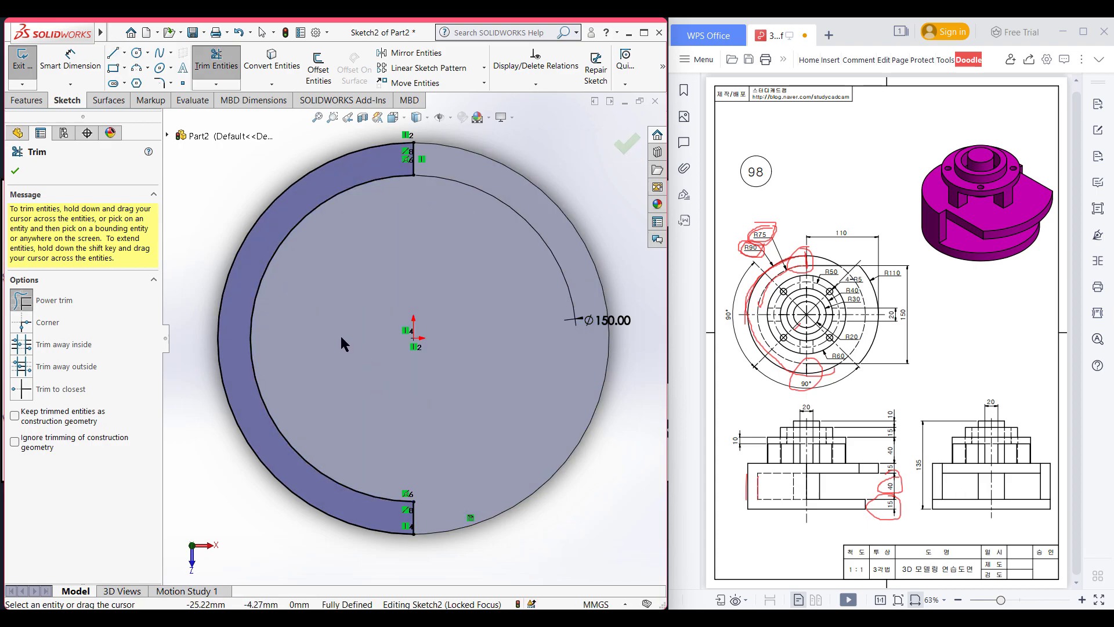
{"action": "left_click", "coordinate": [15, 171]}
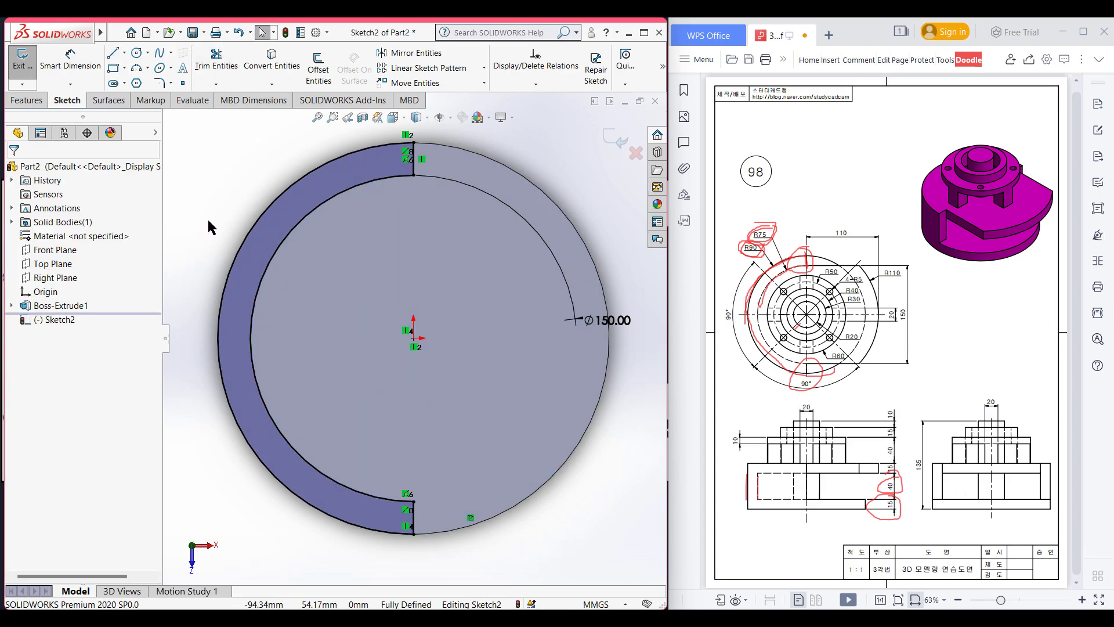
Step: Extrude the half-ring sketch 40 mm upward as a wall
{"action": "key", "text": "ctrl+7"}
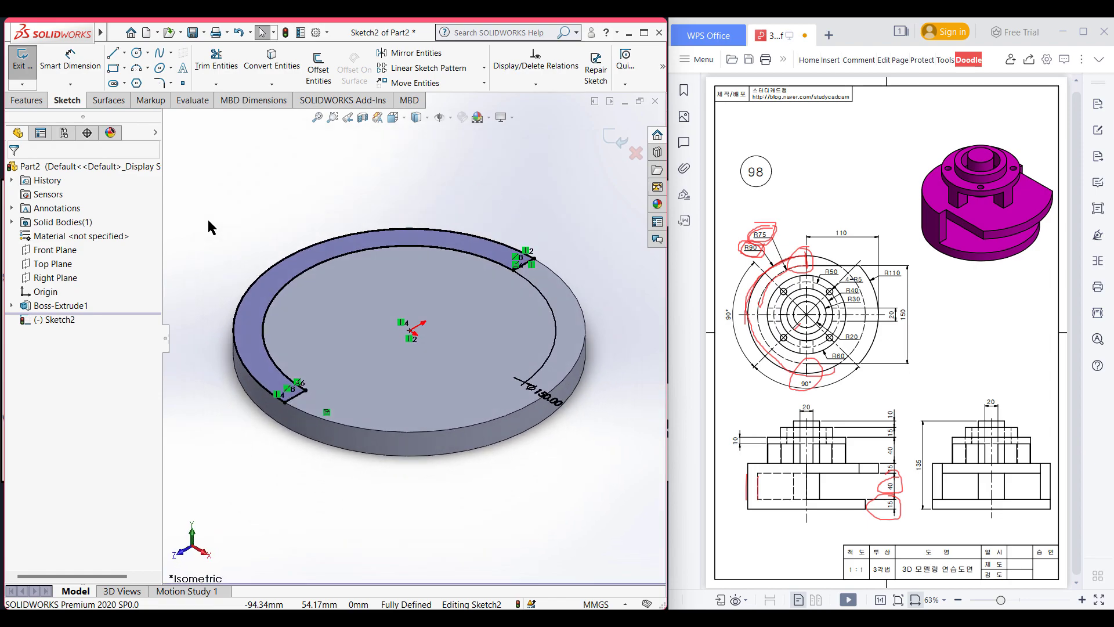
{"action": "left_click", "coordinate": [28, 101]}
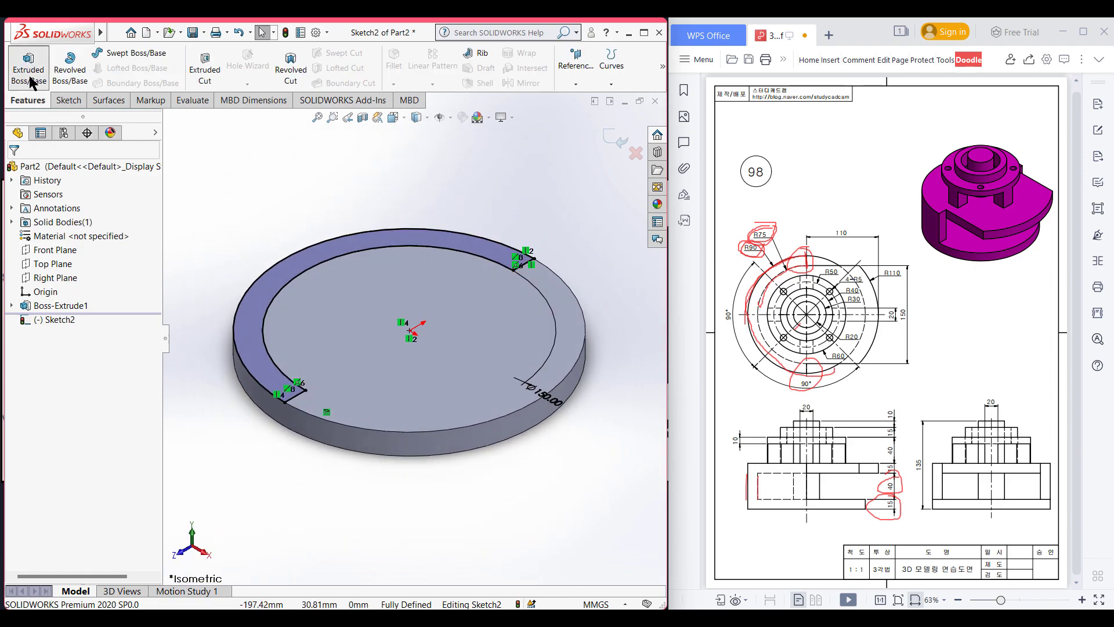
{"action": "left_click", "coordinate": [31, 80]}
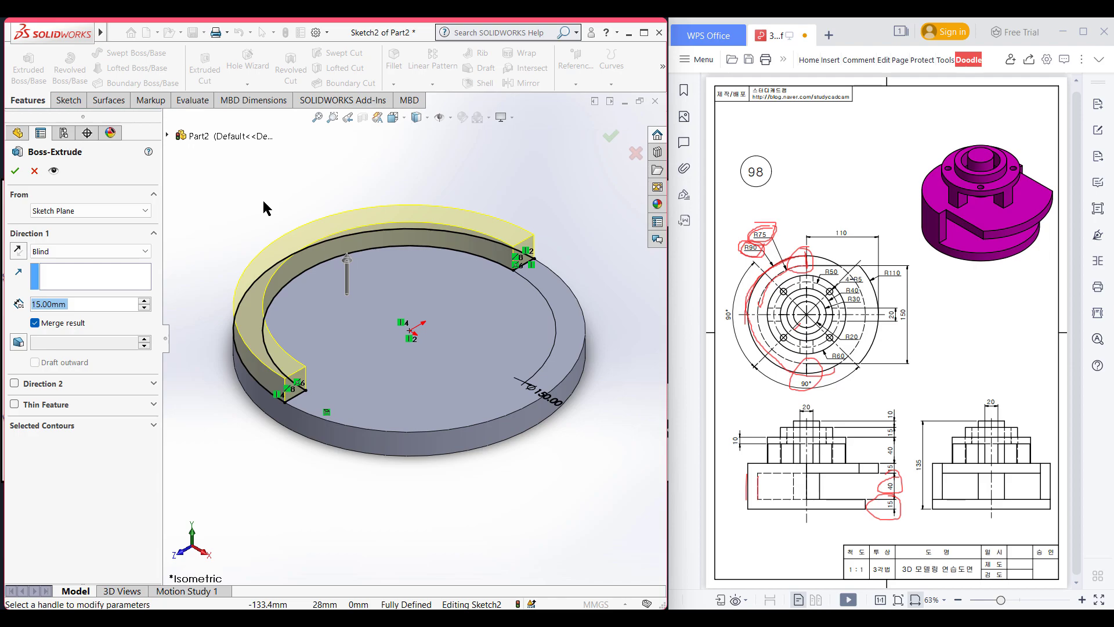
{"action": "type", "text": "40"}
{"action": "key", "text": "Return"}
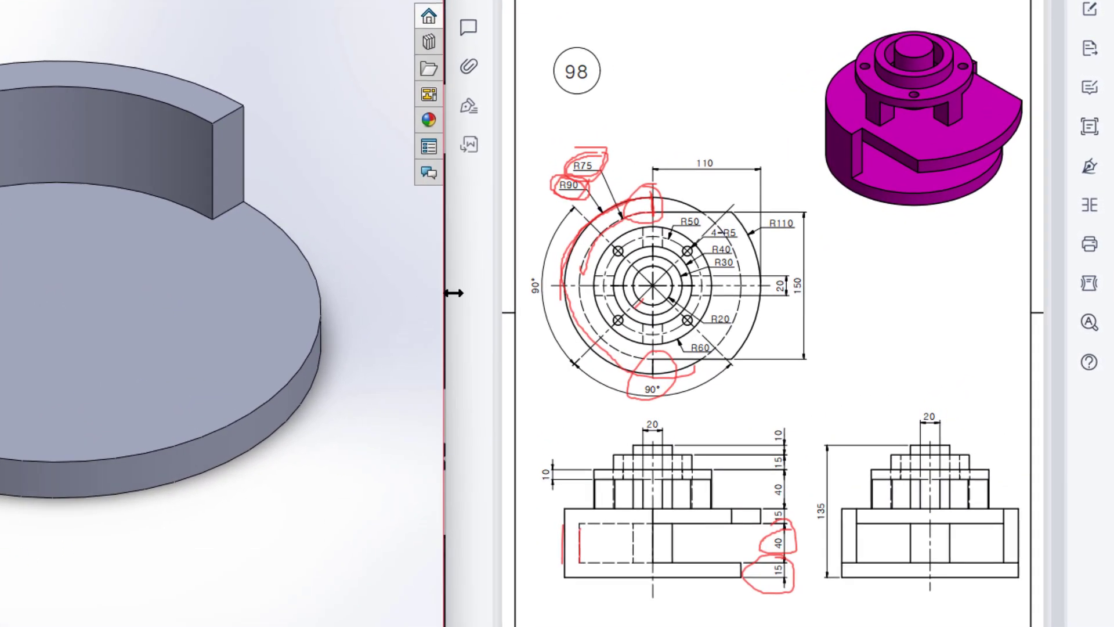
Step: Trace the outer profile in red, circle the R90 and R110 labels, then undo the marks
{"action": "left_click_drag", "start_coordinate": [689, 329], "coordinate": [691, 320]}
{"action": "key", "text": "ctrl+z"}
{"action": "key", "text": "ctrl+z"}
{"action": "key", "text": "ctrl+z"}
{"action": "key", "text": "ctrl+z"}
{"action": "key", "text": "ctrl+z"}
{"action": "key", "text": "ctrl+z"}
{"action": "key", "text": "ctrl+z"}
{"action": "key", "text": "ctrl+z"}
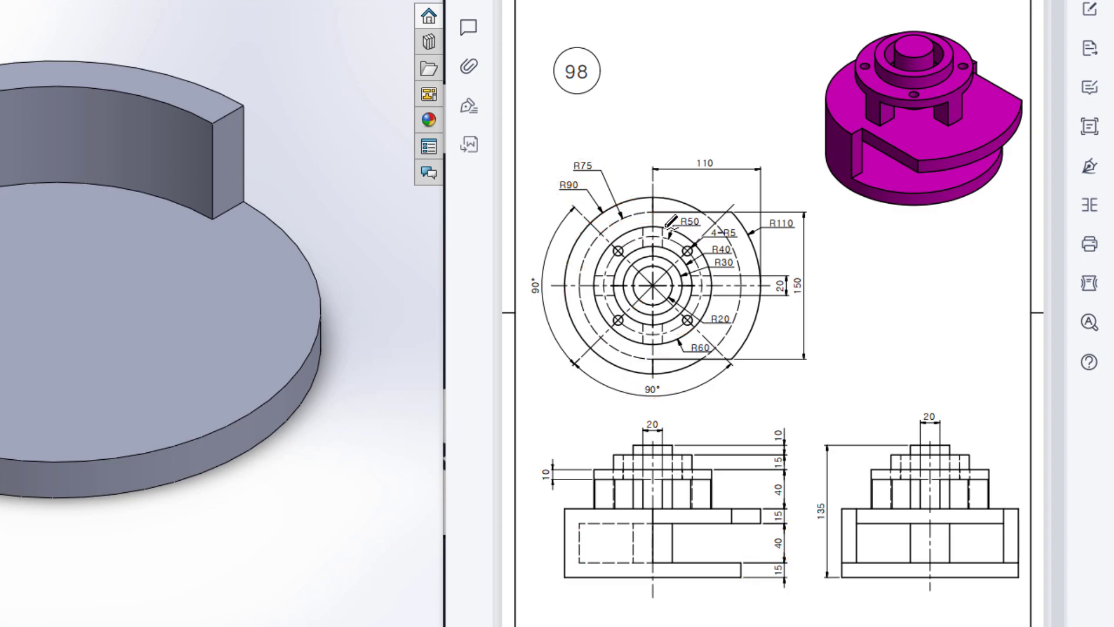
{"action": "mouse_move", "coordinate": [653, 212]}
{"action": "left_mouse_down"}
{"action": "mouse_move", "coordinate": [649, 199]}
{"action": "mouse_move", "coordinate": [633, 198]}
{"action": "left_mouse_up"}
{"action": "mouse_move", "coordinate": [581, 234]}
{"action": "left_mouse_down"}
{"action": "mouse_move", "coordinate": [570, 324]}
{"action": "mouse_move", "coordinate": [637, 370]}
{"action": "mouse_move", "coordinate": [675, 355]}
{"action": "mouse_move", "coordinate": [742, 360]}
{"action": "mouse_move", "coordinate": [763, 314]}
{"action": "mouse_move", "coordinate": [765, 273]}
{"action": "mouse_move", "coordinate": [728, 211]}
{"action": "mouse_move", "coordinate": [658, 218]}
{"action": "mouse_move", "coordinate": [644, 213]}
{"action": "mouse_move", "coordinate": [645, 192]}
{"action": "mouse_move", "coordinate": [607, 206]}
{"action": "mouse_move", "coordinate": [573, 245]}
{"action": "mouse_move", "coordinate": [563, 293]}
{"action": "mouse_move", "coordinate": [582, 327]}
{"action": "left_mouse_up"}
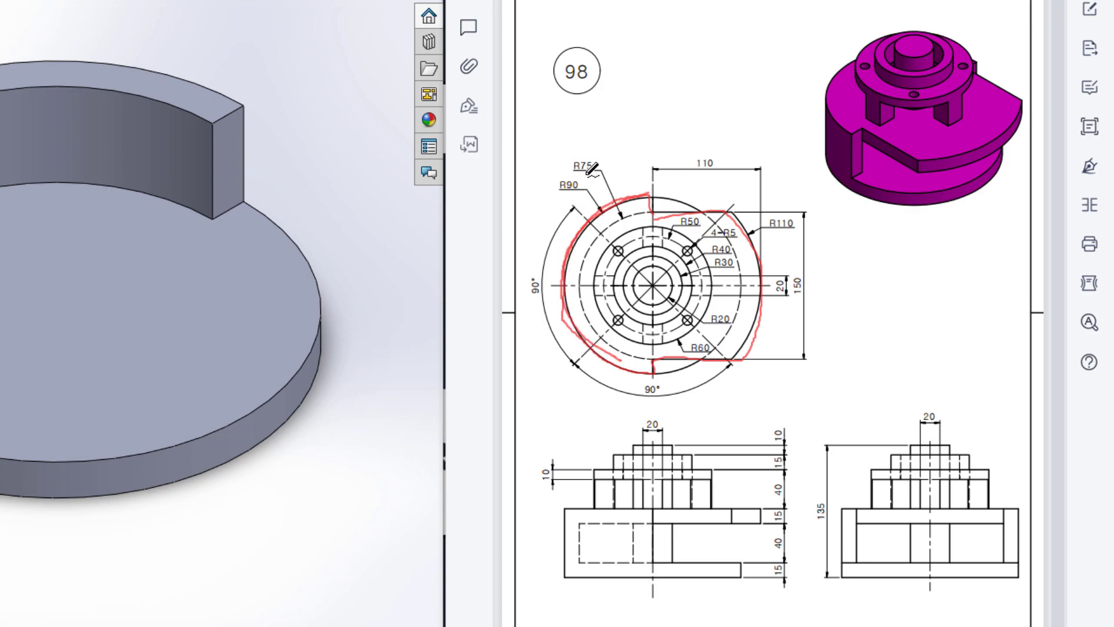
{"action": "left_click_drag", "start_coordinate": [558, 174], "coordinate": [575, 197]}
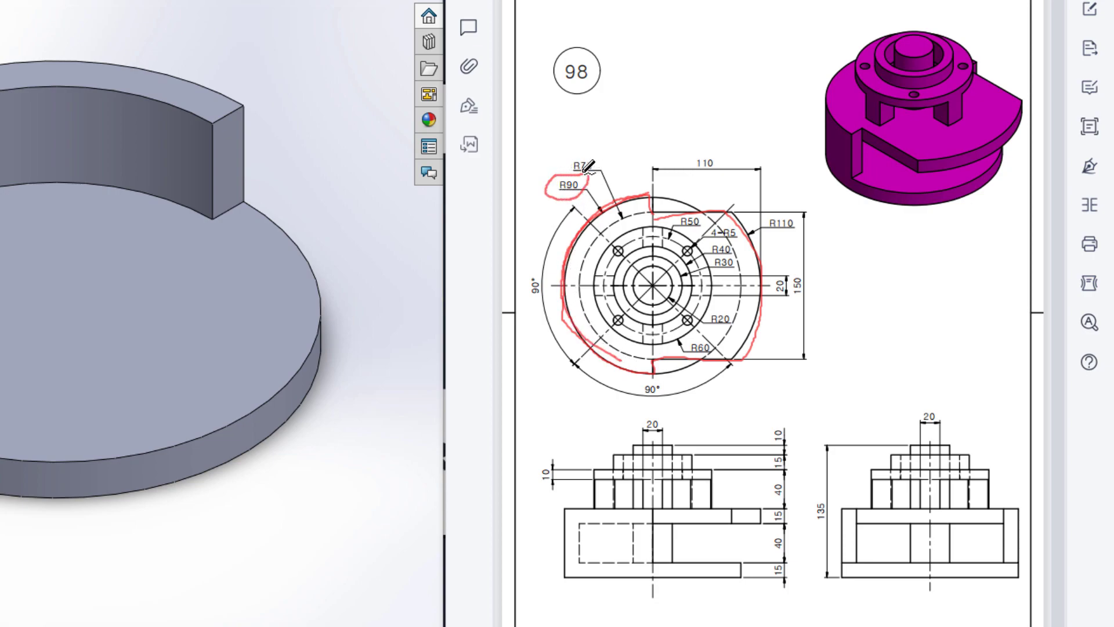
{"action": "mouse_move", "coordinate": [729, 209]}
{"action": "left_mouse_down"}
{"action": "mouse_move", "coordinate": [759, 258]}
{"action": "mouse_move", "coordinate": [746, 352]}
{"action": "left_mouse_up"}
{"action": "mouse_move", "coordinate": [799, 224]}
{"action": "left_mouse_down"}
{"action": "mouse_move", "coordinate": [762, 216]}
{"action": "mouse_move", "coordinate": [770, 235]}
{"action": "mouse_move", "coordinate": [792, 237]}
{"action": "mouse_move", "coordinate": [804, 209]}
{"action": "left_mouse_up"}
{"action": "key", "text": "ctrl+z"}
{"action": "key", "text": "ctrl+z"}
{"action": "key", "text": "ctrl+z"}
{"action": "key", "text": "ctrl+z"}
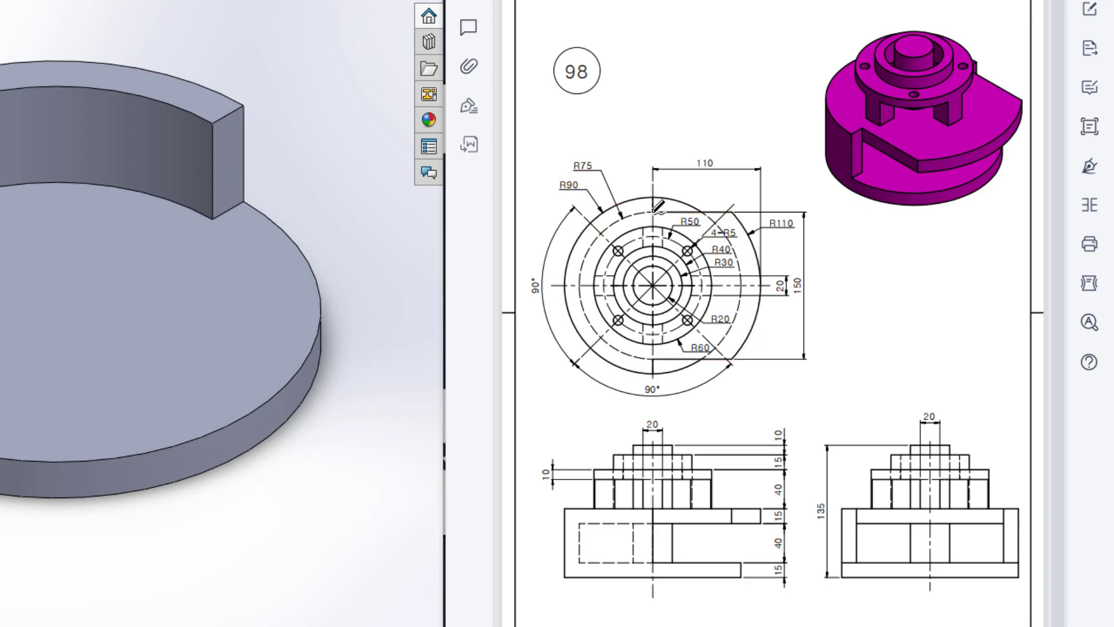
Step: Trace the flange outline, circle R110 and the front view's 15 dimension, then clear the ink
{"action": "mouse_move", "coordinate": [655, 198]}
{"action": "left_mouse_down"}
{"action": "mouse_move", "coordinate": [633, 201]}
{"action": "mouse_move", "coordinate": [582, 253]}
{"action": "mouse_move", "coordinate": [578, 306]}
{"action": "mouse_move", "coordinate": [610, 366]}
{"action": "mouse_move", "coordinate": [669, 367]}
{"action": "mouse_move", "coordinate": [662, 348]}
{"action": "left_mouse_up"}
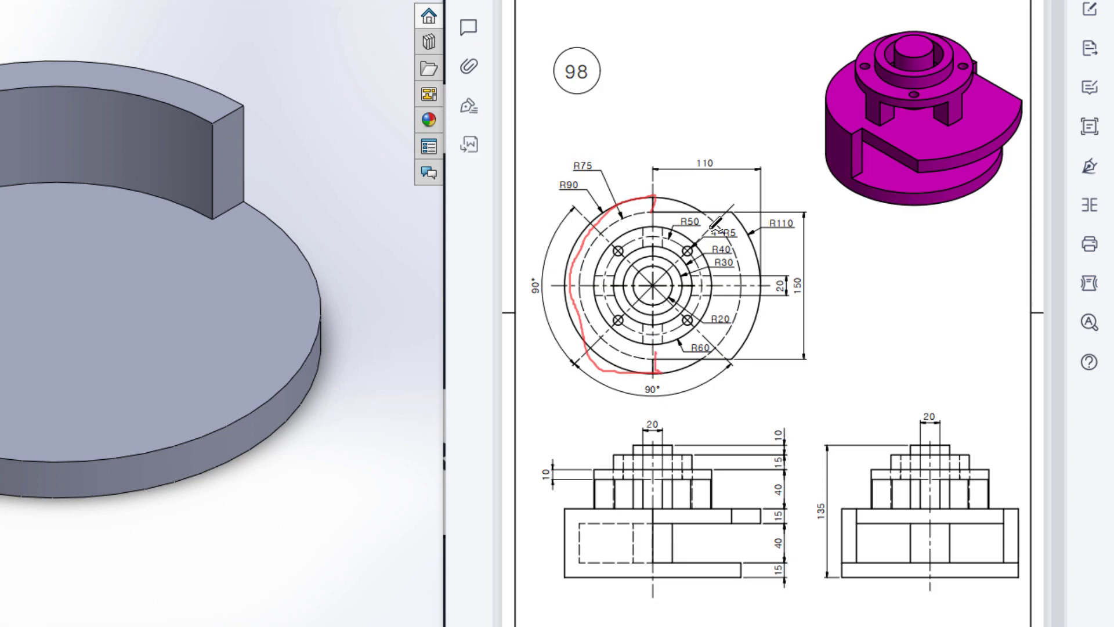
{"action": "mouse_move", "coordinate": [736, 210]}
{"action": "left_mouse_down"}
{"action": "mouse_move", "coordinate": [758, 253]}
{"action": "mouse_move", "coordinate": [749, 330]}
{"action": "mouse_move", "coordinate": [729, 366]}
{"action": "left_mouse_up"}
{"action": "mouse_move", "coordinate": [804, 211]}
{"action": "left_mouse_down"}
{"action": "mouse_move", "coordinate": [763, 220]}
{"action": "mouse_move", "coordinate": [793, 219]}
{"action": "left_mouse_up"}
{"action": "left_click_drag", "start_coordinate": [654, 210], "coordinate": [730, 209]}
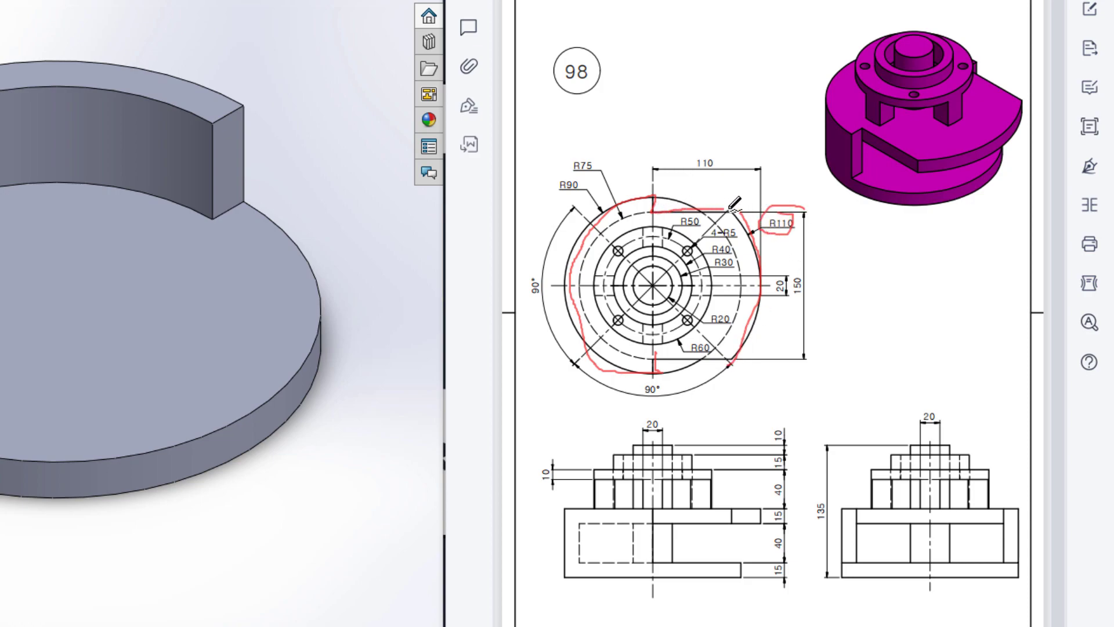
{"action": "left_click_drag", "start_coordinate": [653, 354], "coordinate": [724, 354]}
{"action": "mouse_move", "coordinate": [795, 507]}
{"action": "left_mouse_down"}
{"action": "mouse_move", "coordinate": [754, 513]}
{"action": "mouse_move", "coordinate": [776, 498]}
{"action": "left_mouse_up"}
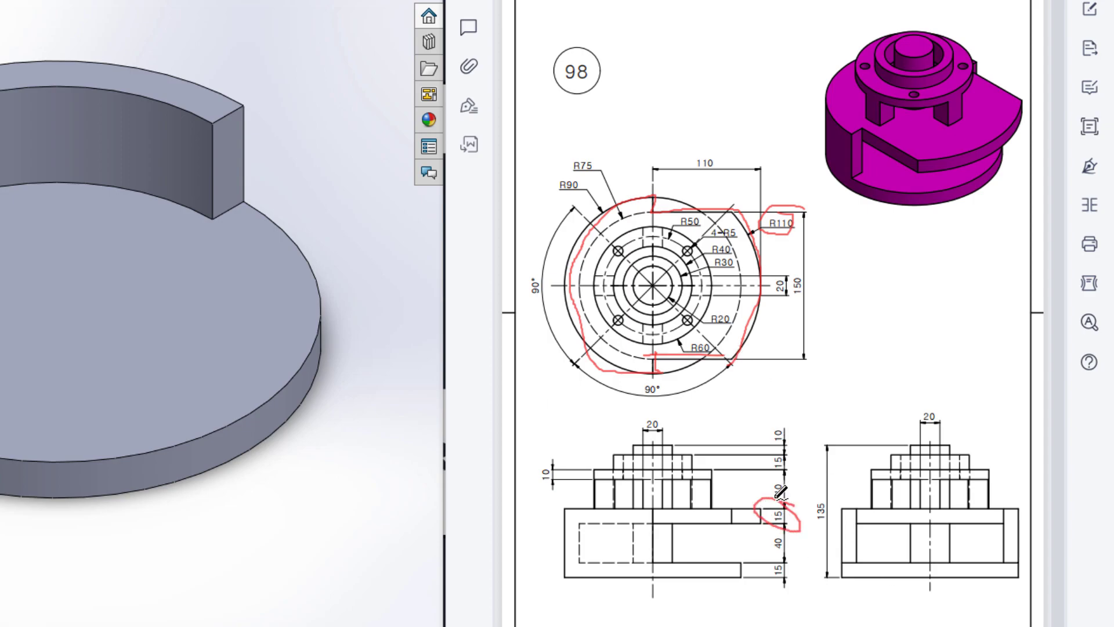
{"action": "key", "text": "Escape"}
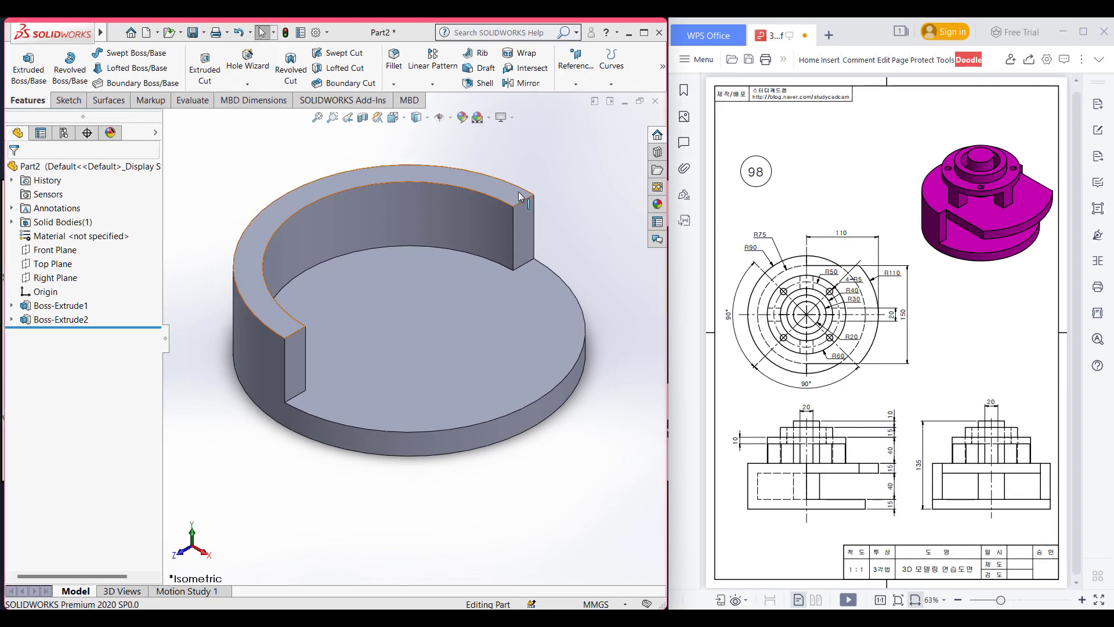
Step: Start a sketch on the wall's top face, viewed Normal To, and convert the face's edges
{"action": "right_click", "coordinate": [521, 195]}
{"action": "left_click", "coordinate": [549, 173]}
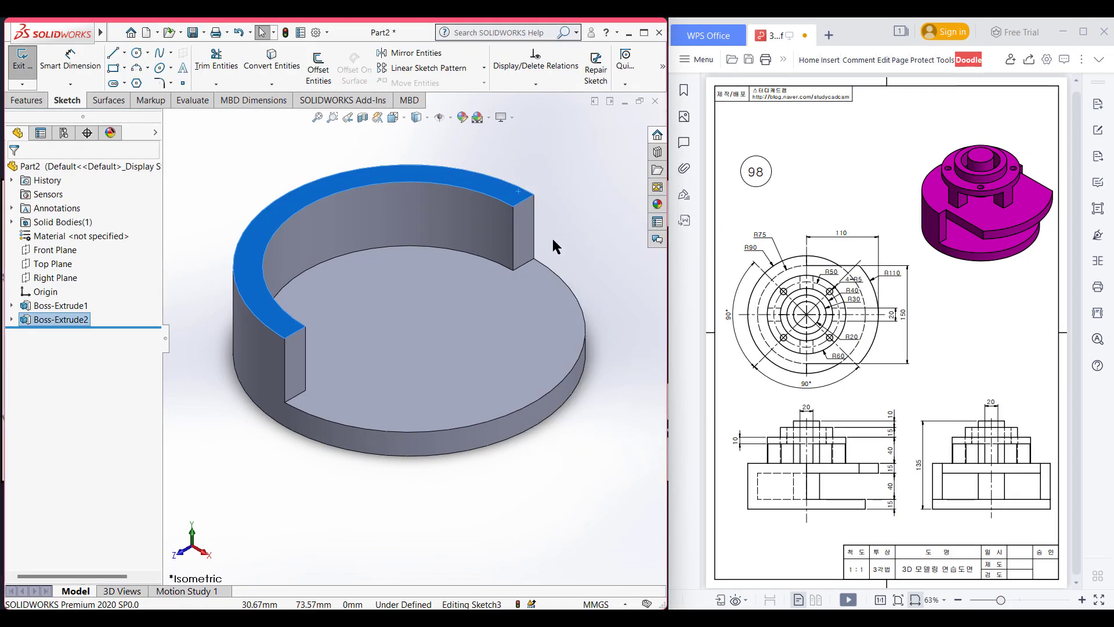
{"action": "key", "text": "ctrl+8"}
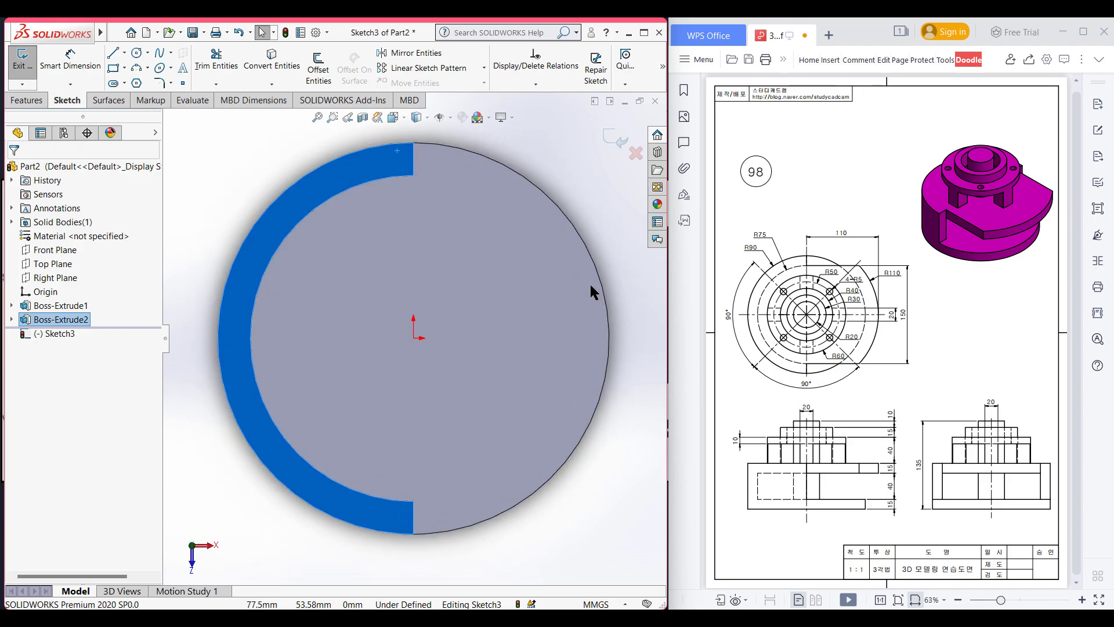
{"action": "left_click", "coordinate": [600, 221]}
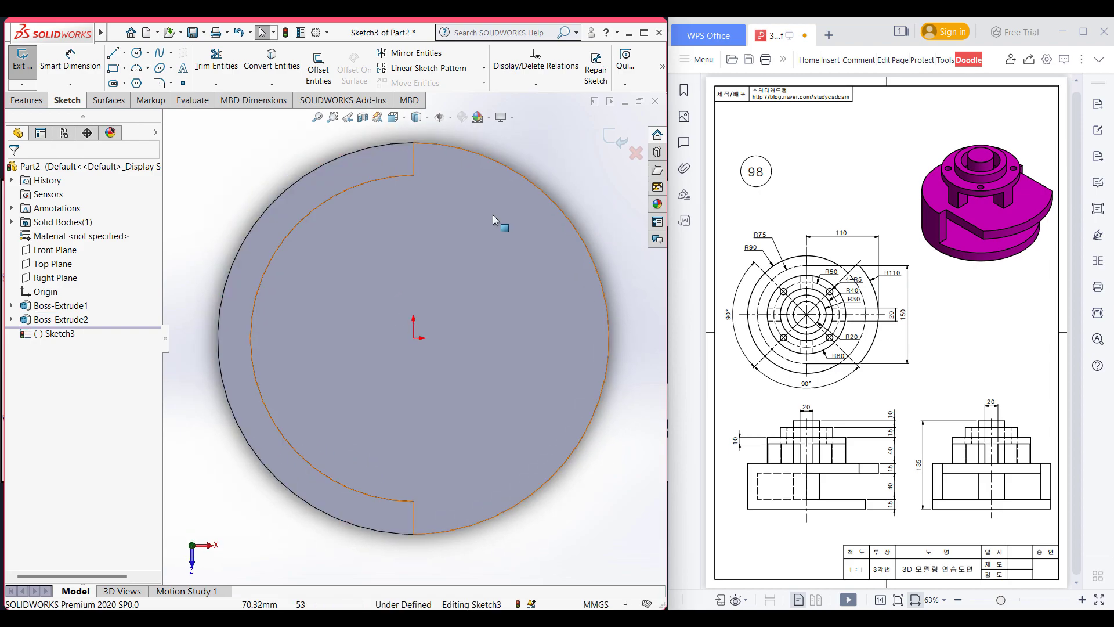
{"action": "left_click", "coordinate": [316, 189]}
{"action": "left_click", "coordinate": [272, 61]}
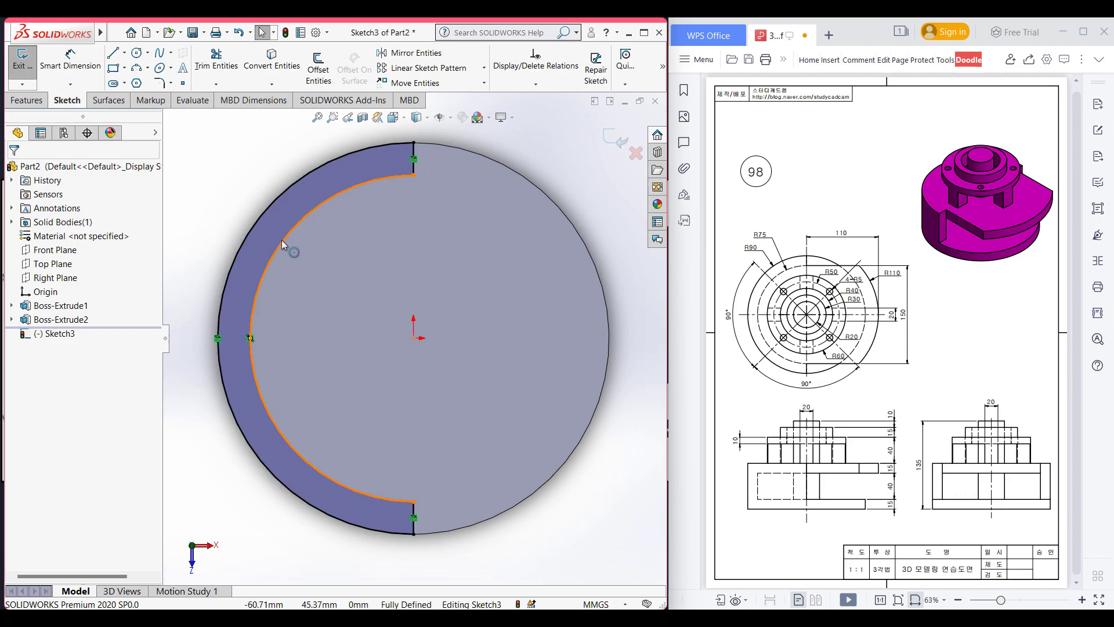
Step: Trim an unneeded piece off the copied half-ring outline
{"action": "right_click_drag", "start_coordinate": [209, 217], "coordinate": [193, 243]}
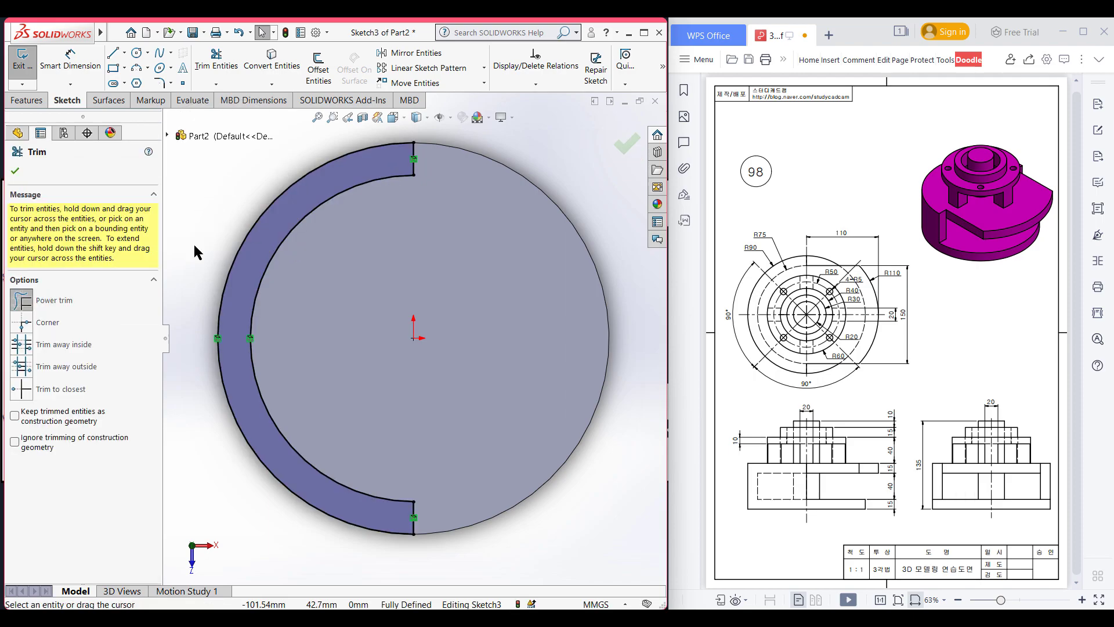
{"action": "left_click_drag", "start_coordinate": [276, 256], "coordinate": [264, 256]}
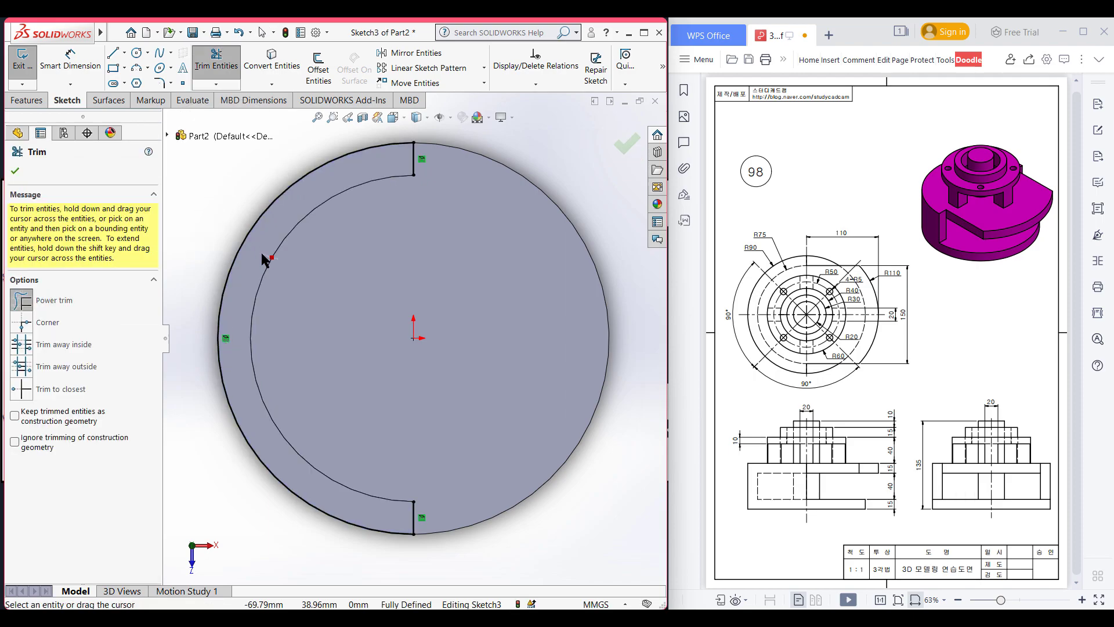
{"action": "left_click", "coordinate": [15, 171]}
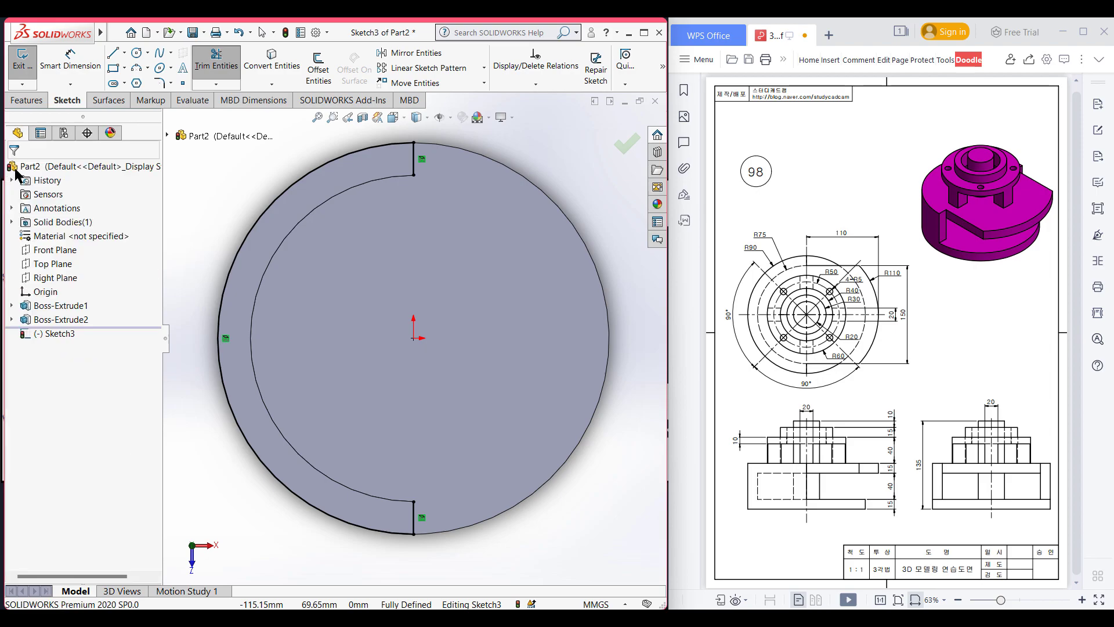
Step: Draw a radius-110 circle centred on the origin and zoom to fit it
{"action": "left_click", "coordinate": [137, 54]}
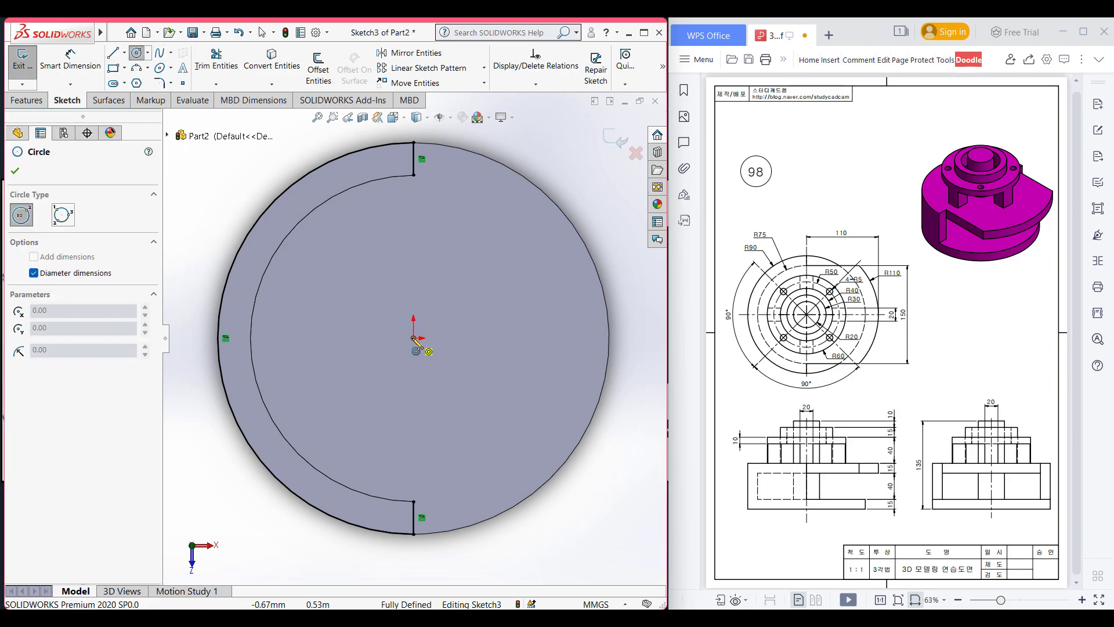
{"action": "left_click", "coordinate": [414, 338]}
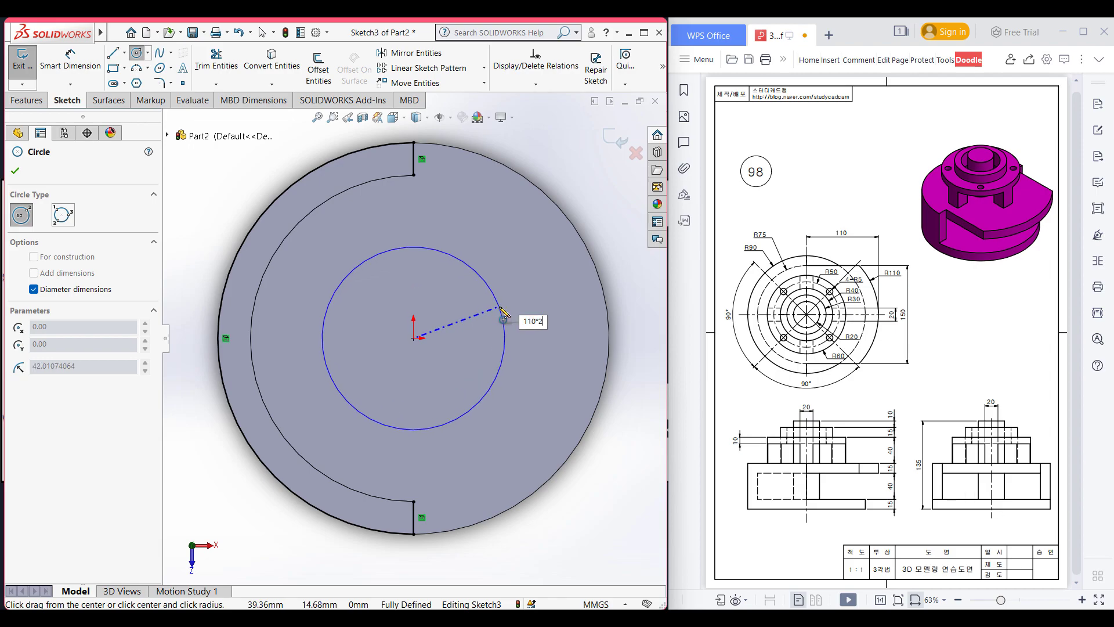
{"action": "key", "text": "Return"}
{"action": "key", "text": "f"}
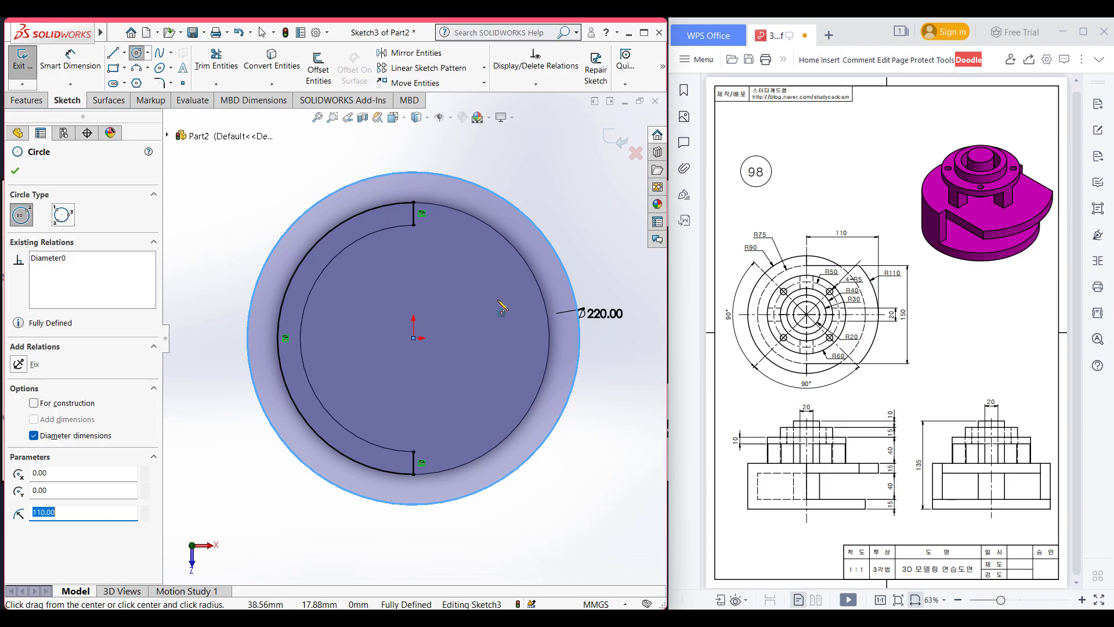
{"action": "left_click", "coordinate": [15, 172]}
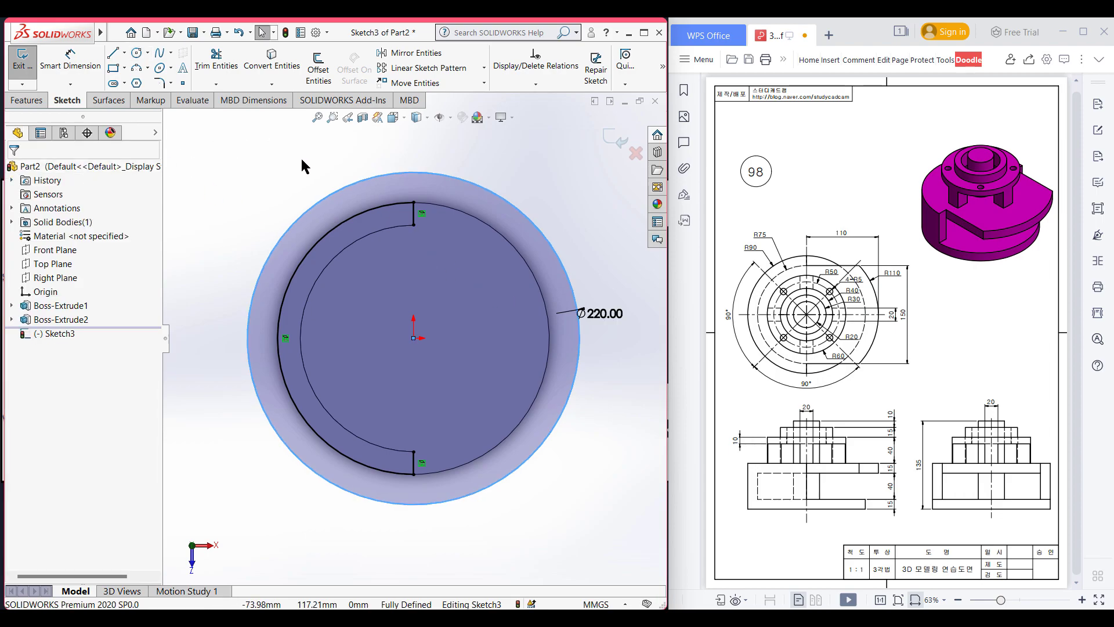
Step: Draw horizontal lines from both wall ends out past the Ø220 circle
{"action": "left_click", "coordinate": [113, 53]}
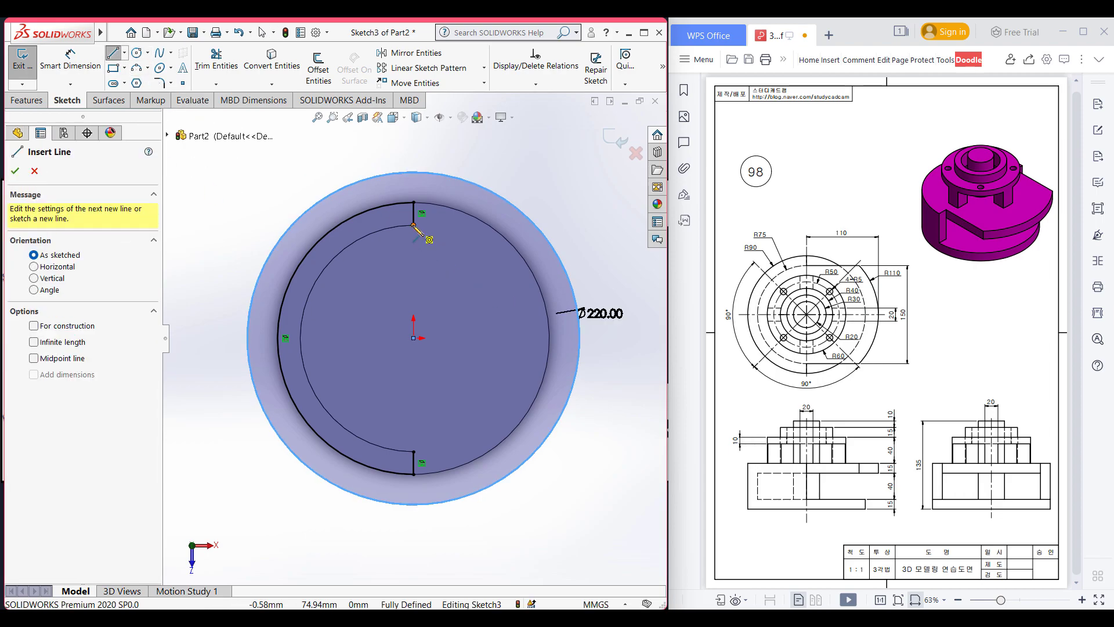
{"action": "left_click", "coordinate": [414, 225]}
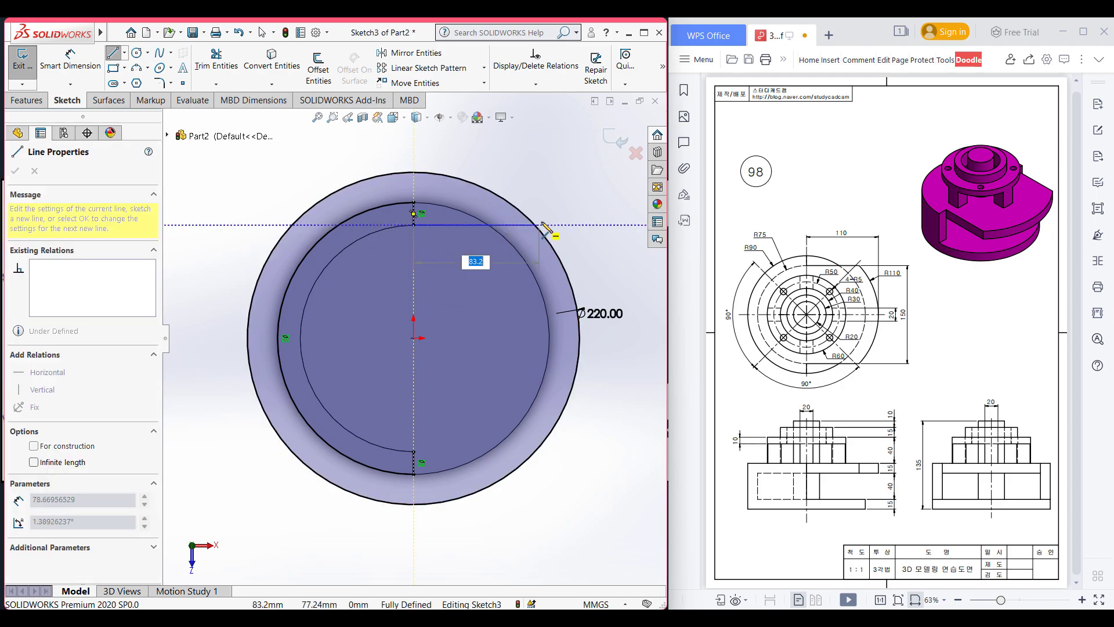
{"action": "left_click", "coordinate": [561, 225]}
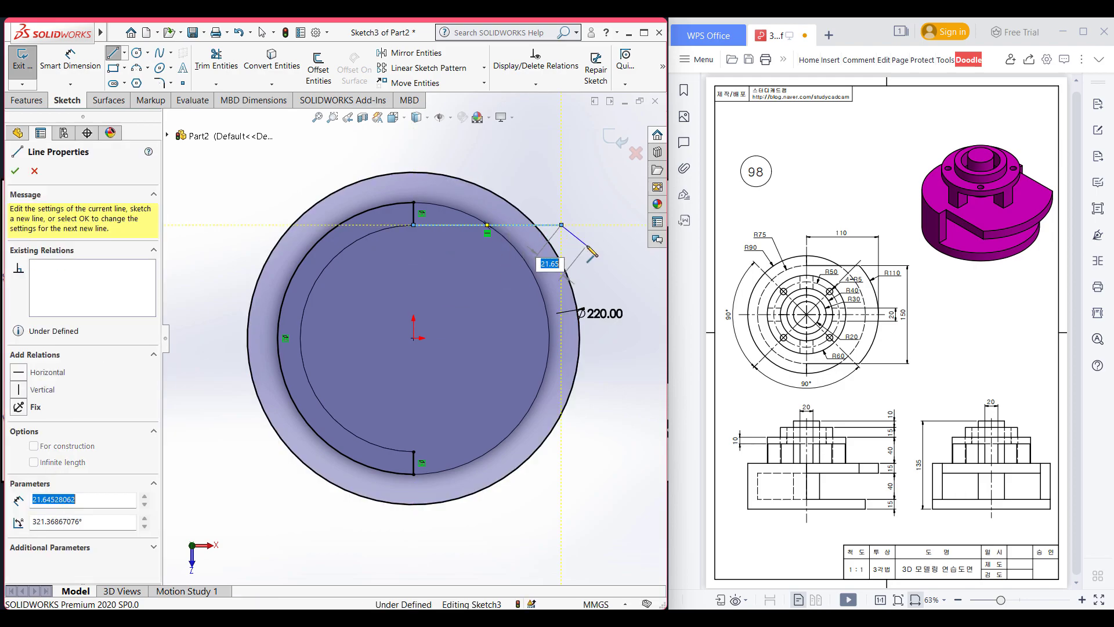
{"action": "key", "text": "Escape"}
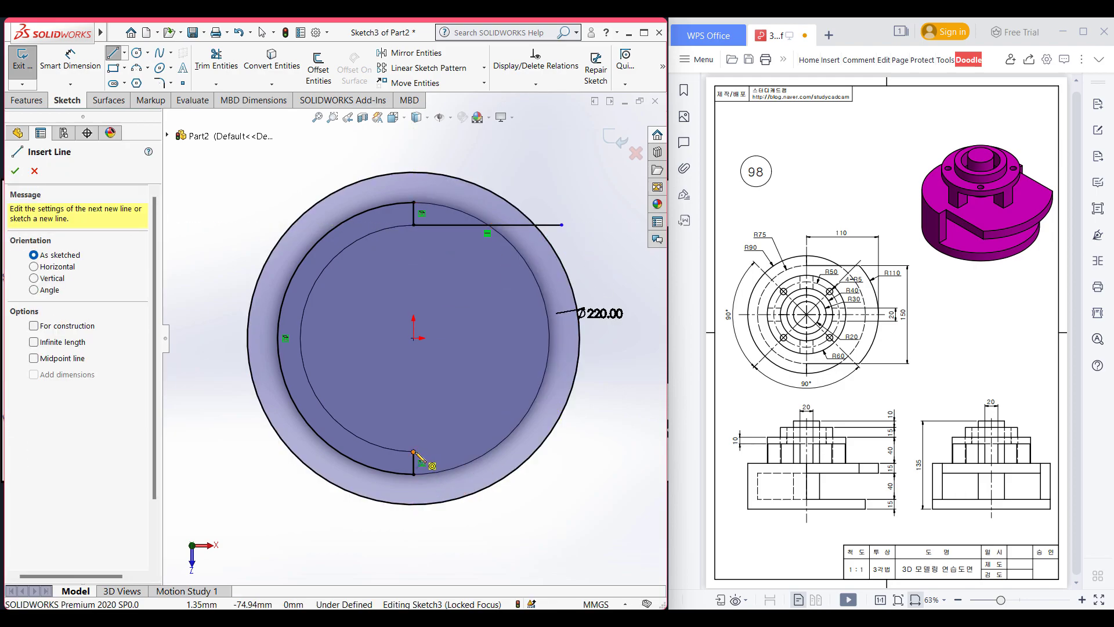
{"action": "left_click", "coordinate": [413, 451]}
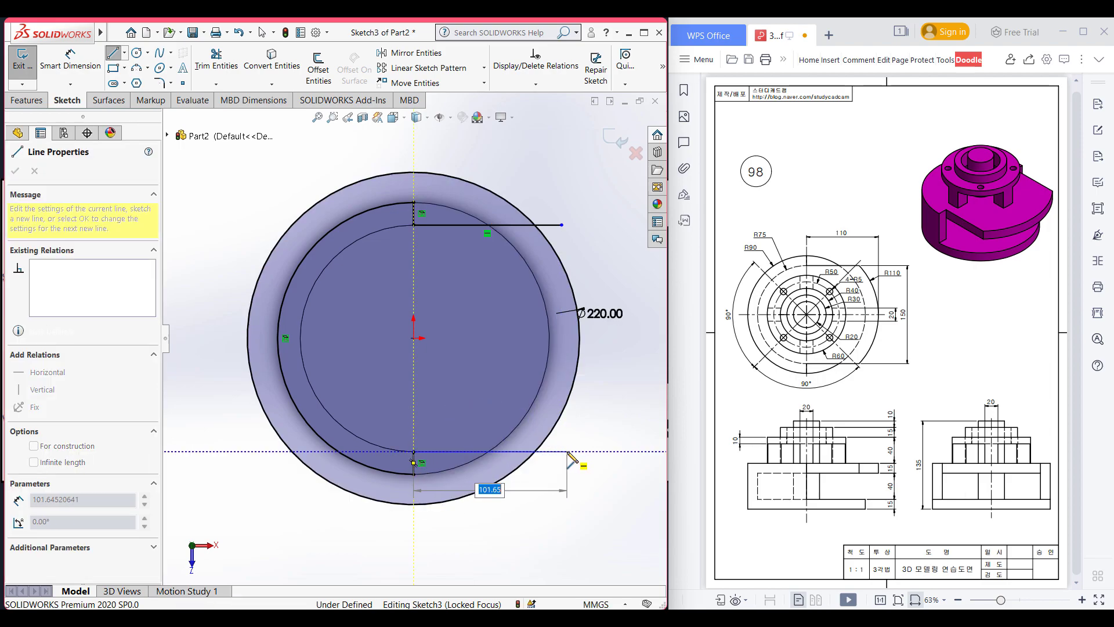
{"action": "left_click", "coordinate": [568, 452]}
{"action": "left_click", "coordinate": [568, 451]}
Step: Trim the large circle's left arc and both line stubs beyond it, then view isometric
{"action": "right_click_drag", "start_coordinate": [629, 377], "coordinate": [597, 455]}
{"action": "left_click_drag", "start_coordinate": [490, 512], "coordinate": [508, 501]}
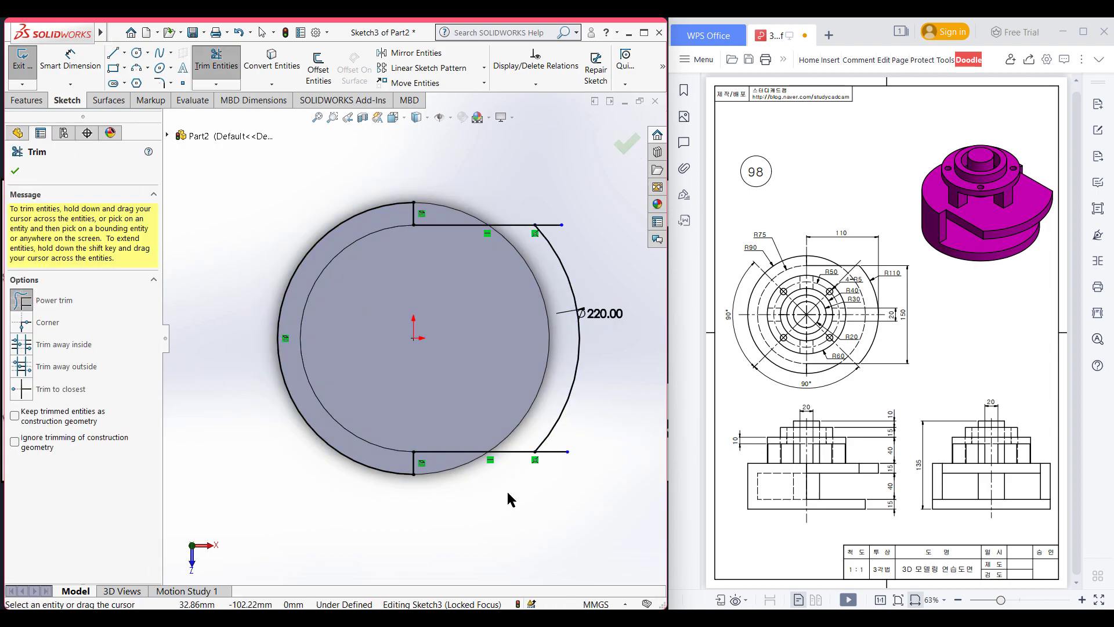
{"action": "left_click_drag", "start_coordinate": [563, 466], "coordinate": [567, 444]}
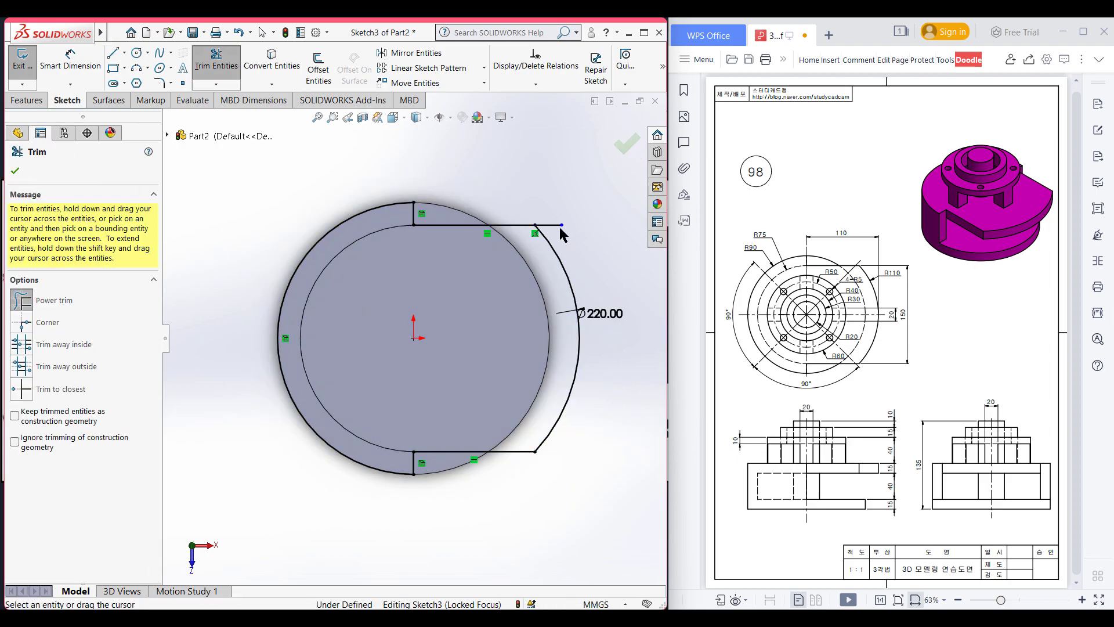
{"action": "left_click_drag", "start_coordinate": [559, 227], "coordinate": [561, 219]}
{"action": "key", "text": "Escape"}
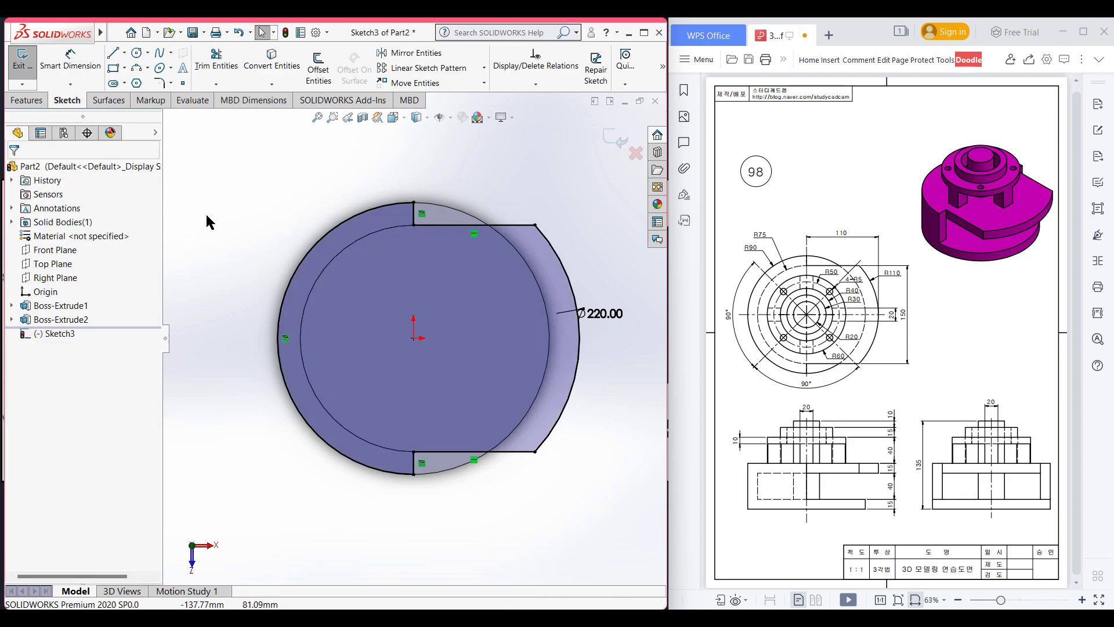
{"action": "key", "text": "ctrl+7"}
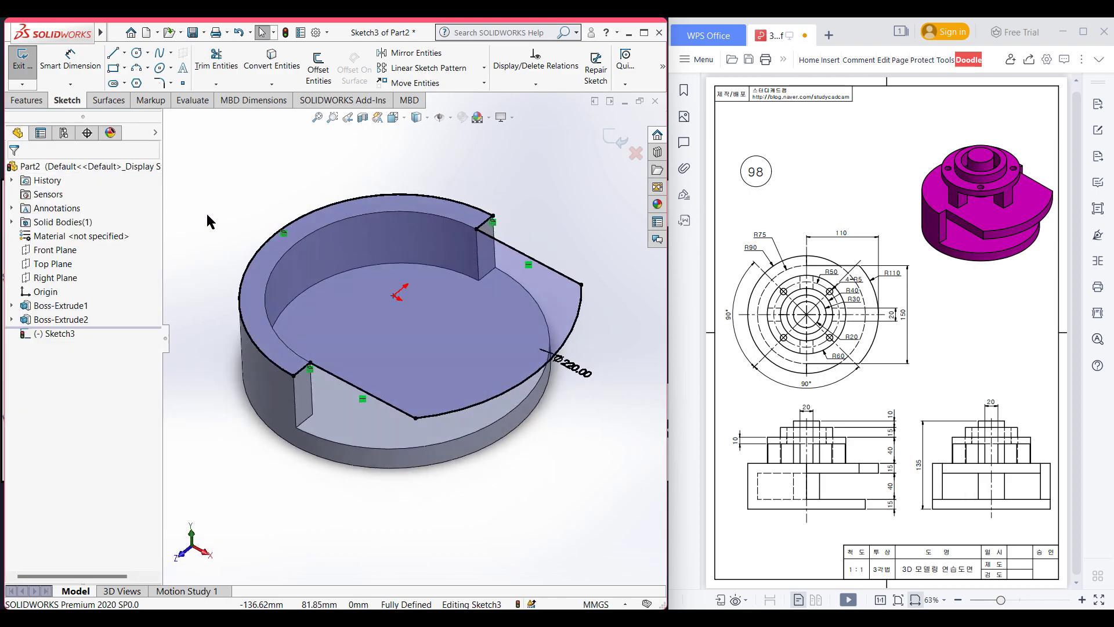